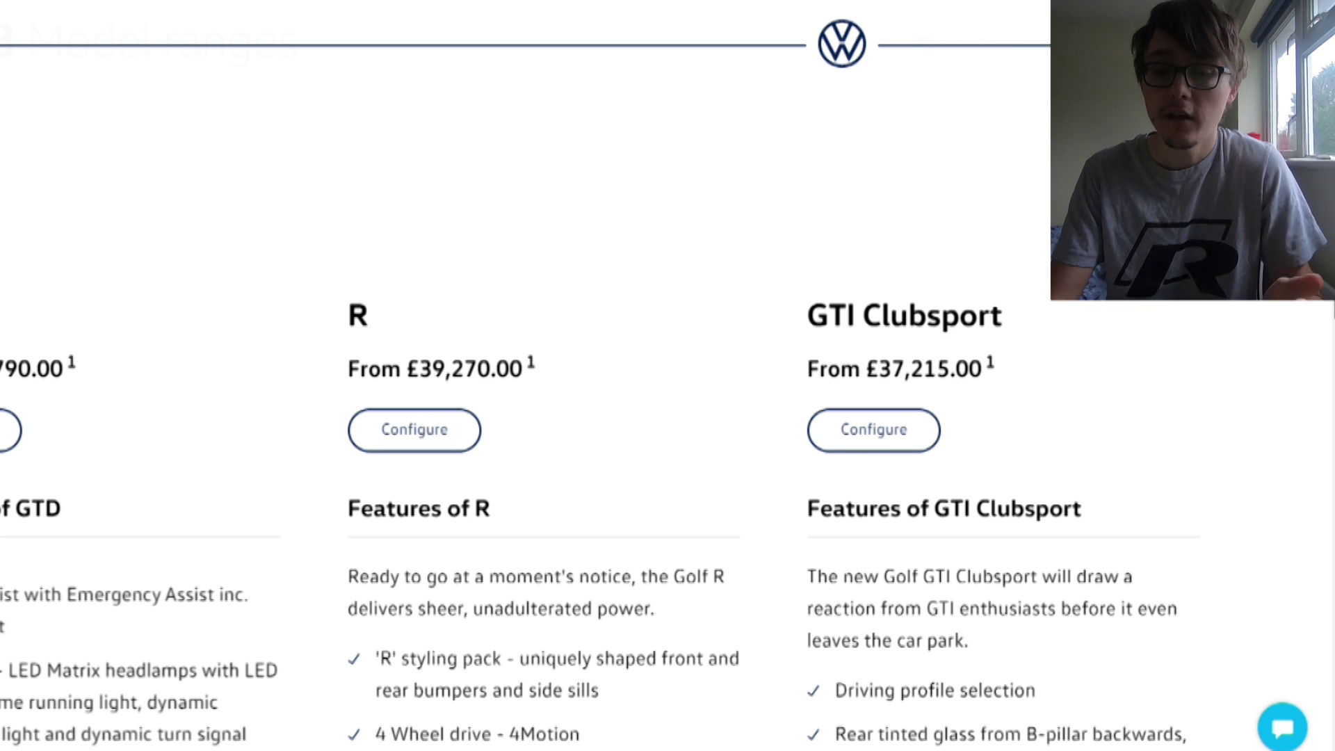
Compare the listed prices and standard features of the Golf R and GTI Clubsport trims.
scroll(598, 417, "down", 3)
scroll(598, 417, "down", 3)
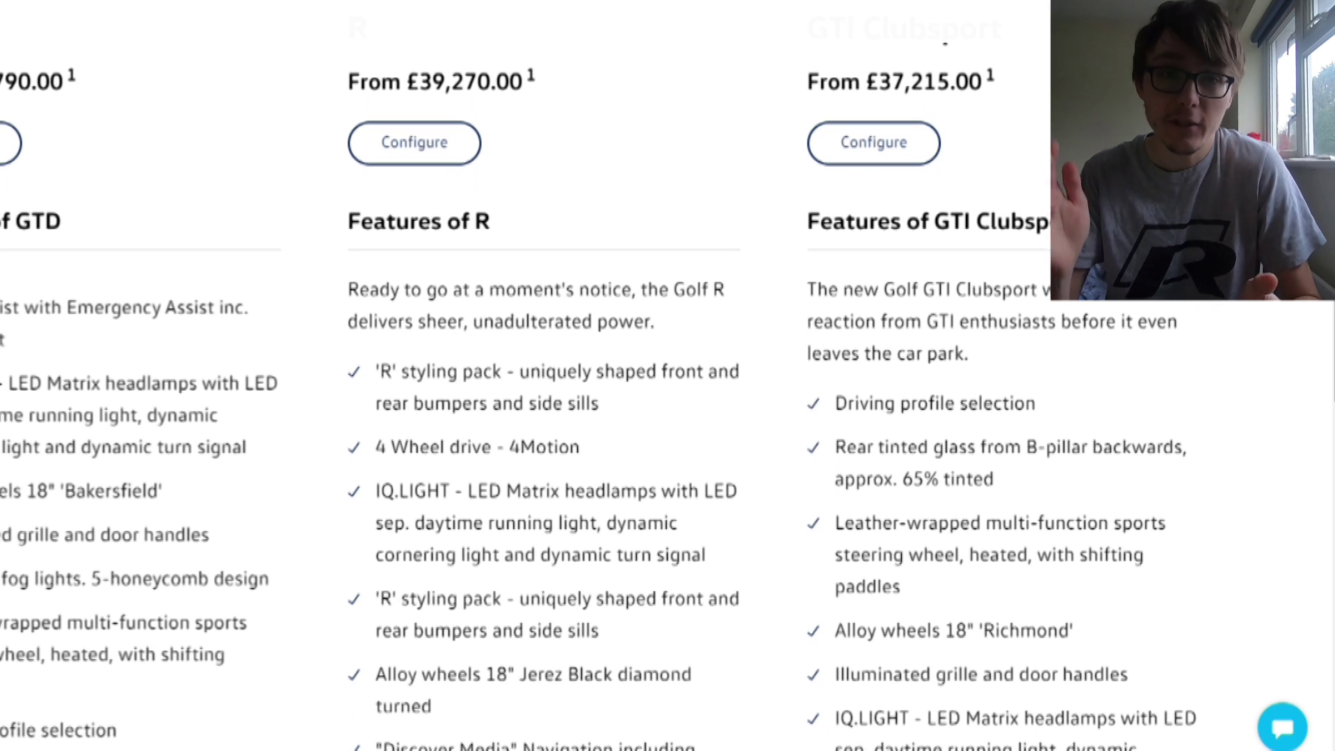
scroll(598, 417, "down", 1)
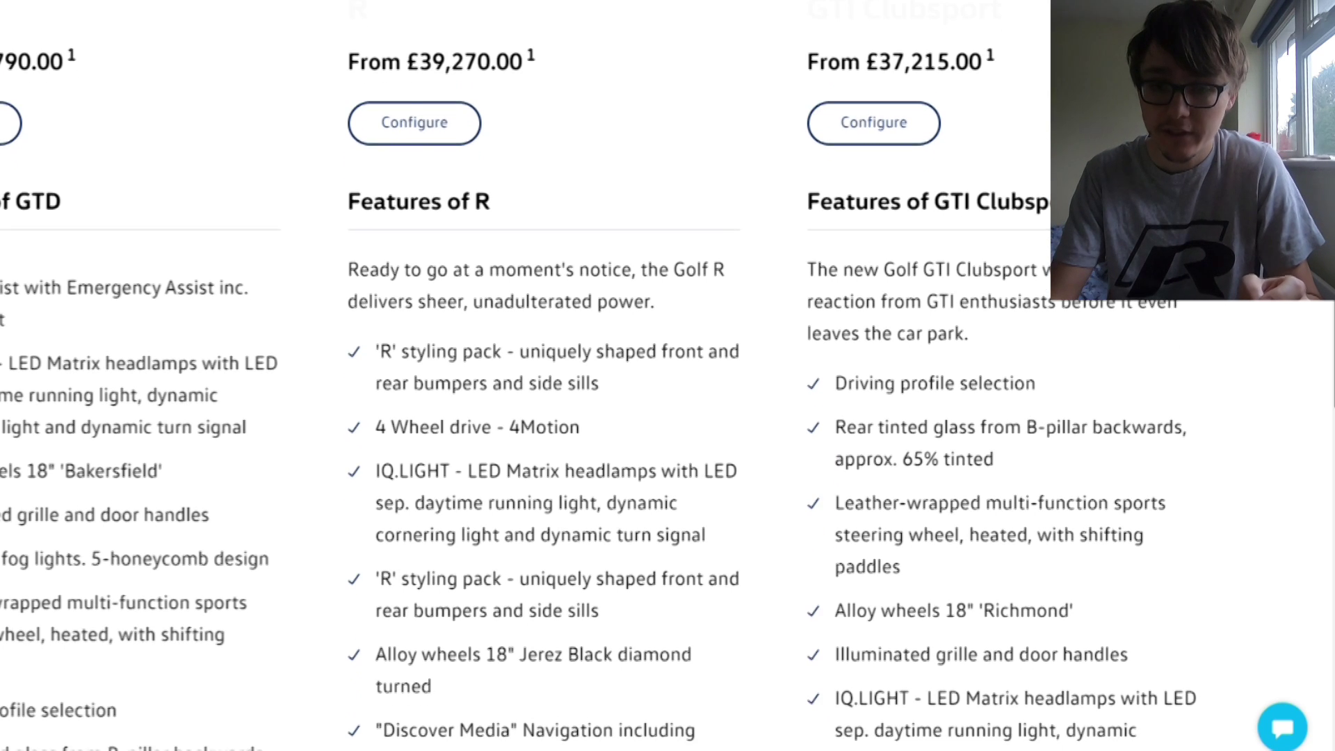
scroll(598, 417, "up", 1)
scroll(598, 417, "up", 2)
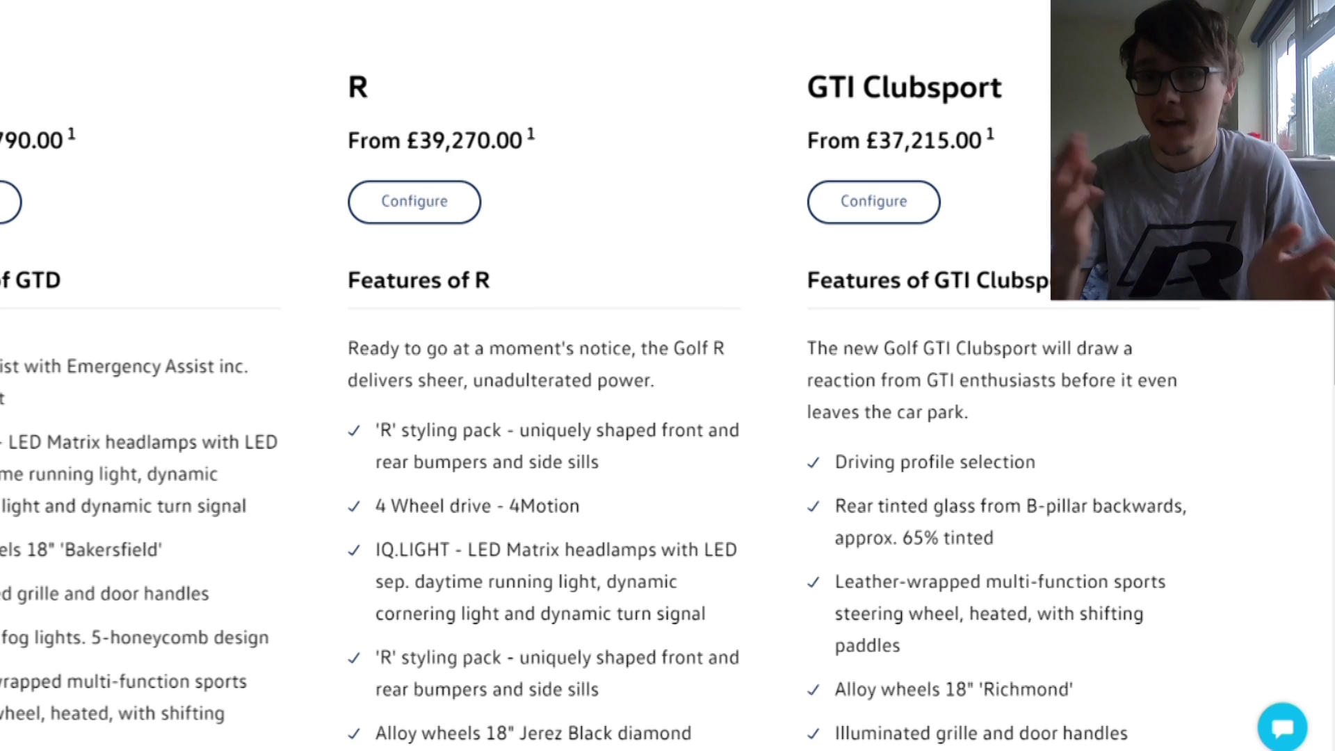
scroll(598, 417, "down", 1)
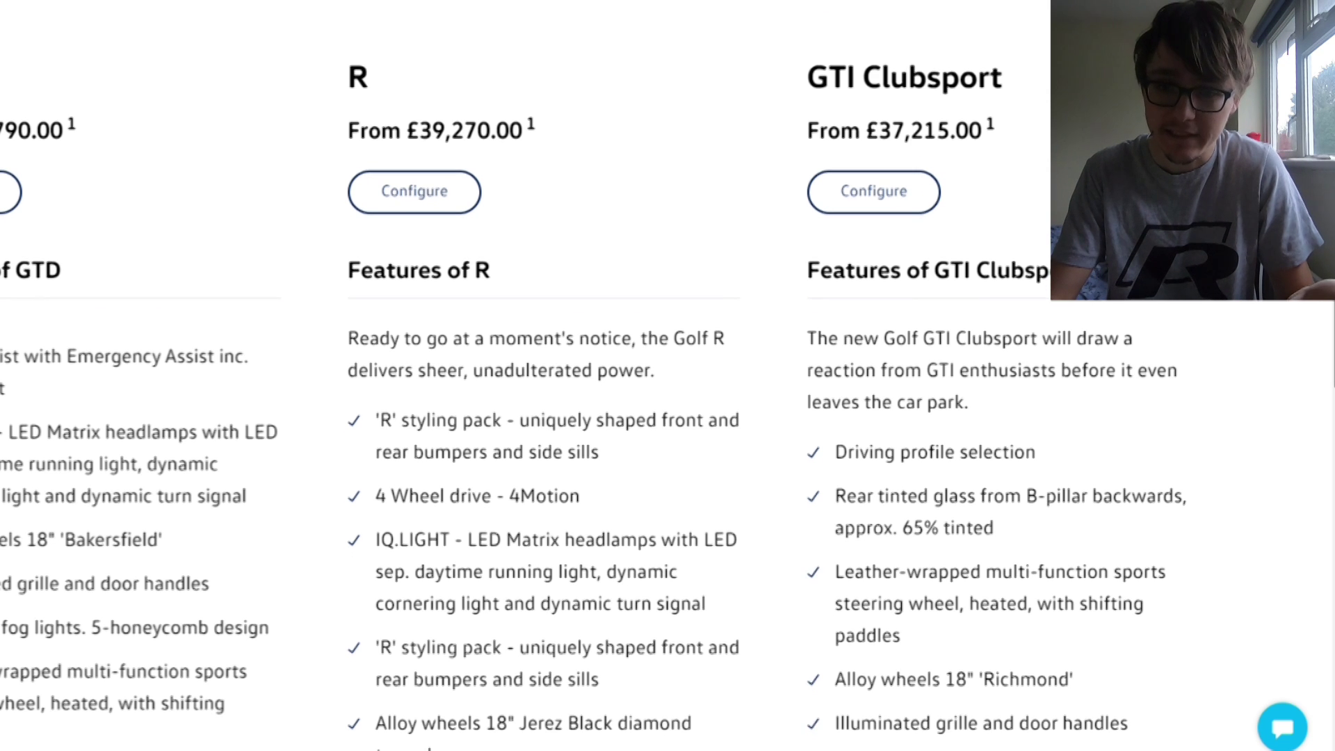
scroll(598, 417, "up", 1)
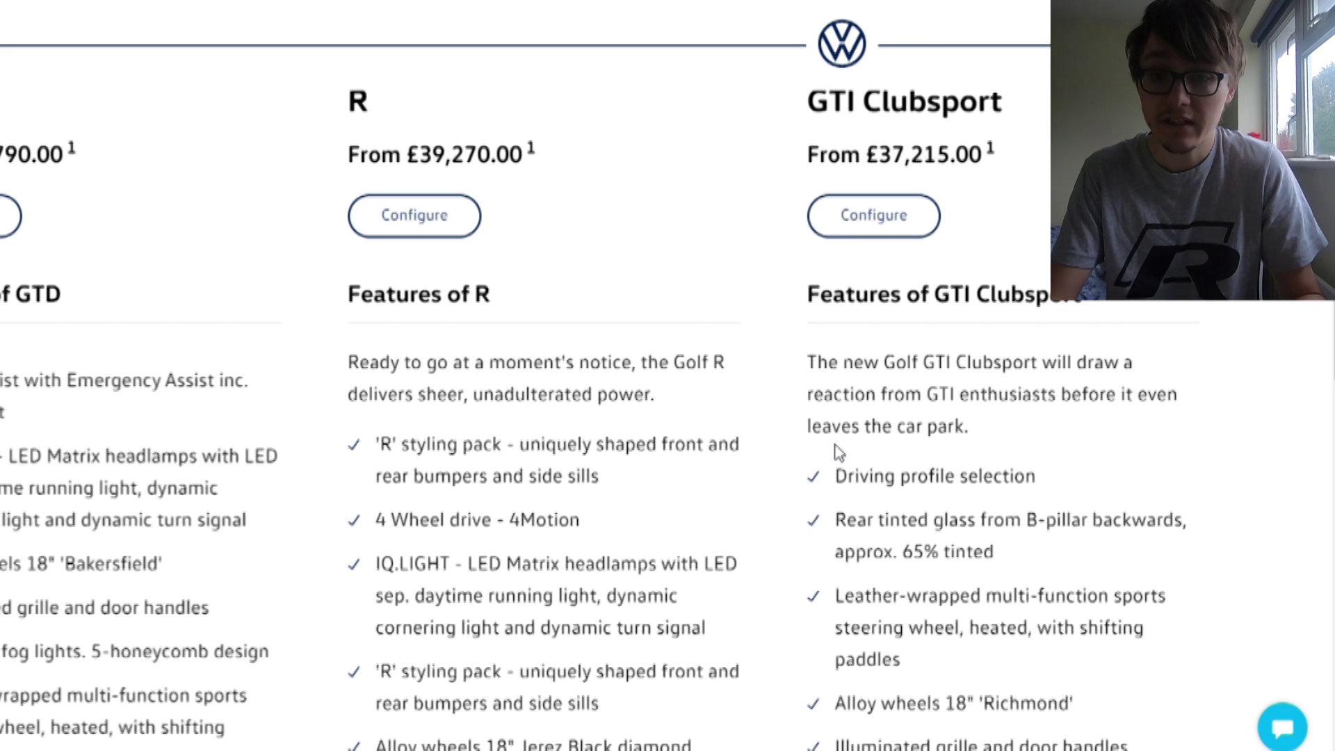
scroll(667, 418, "down", 2)
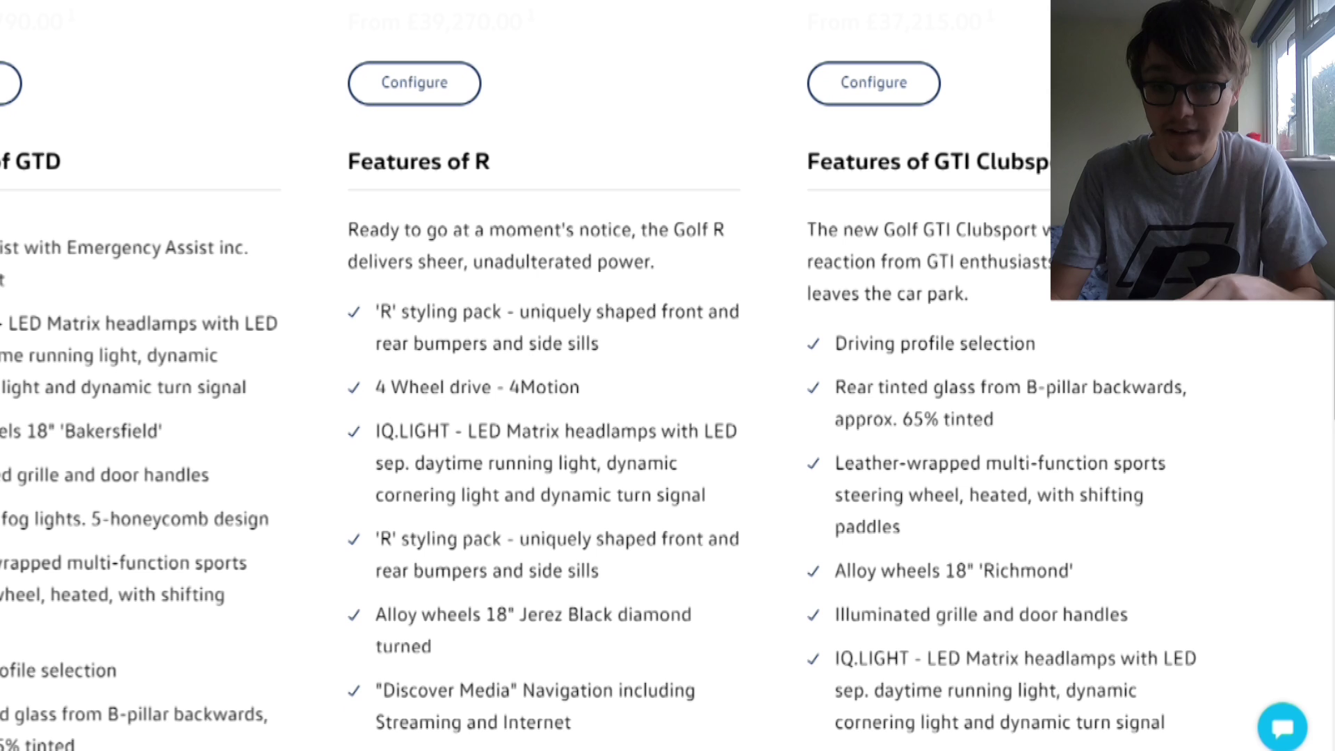
scroll(598, 396, "down", 2)
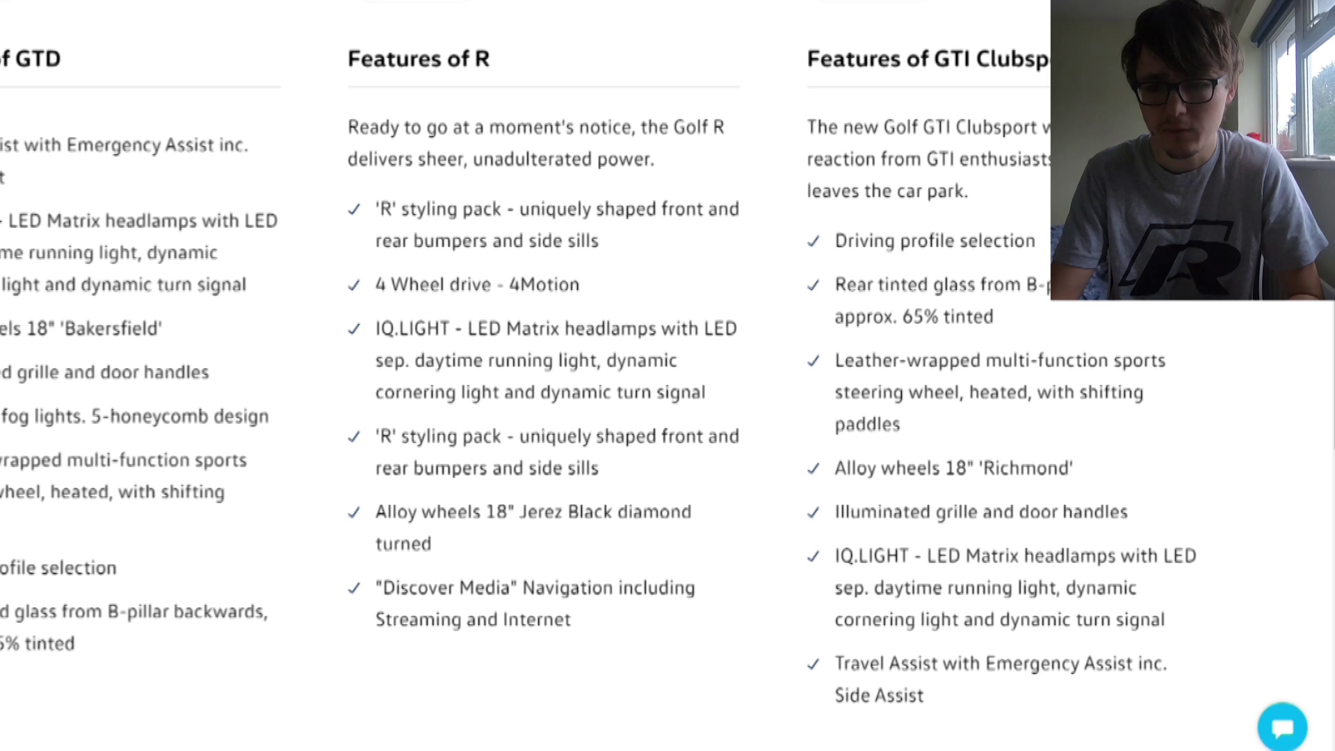
scroll(598, 375, "down", 2)
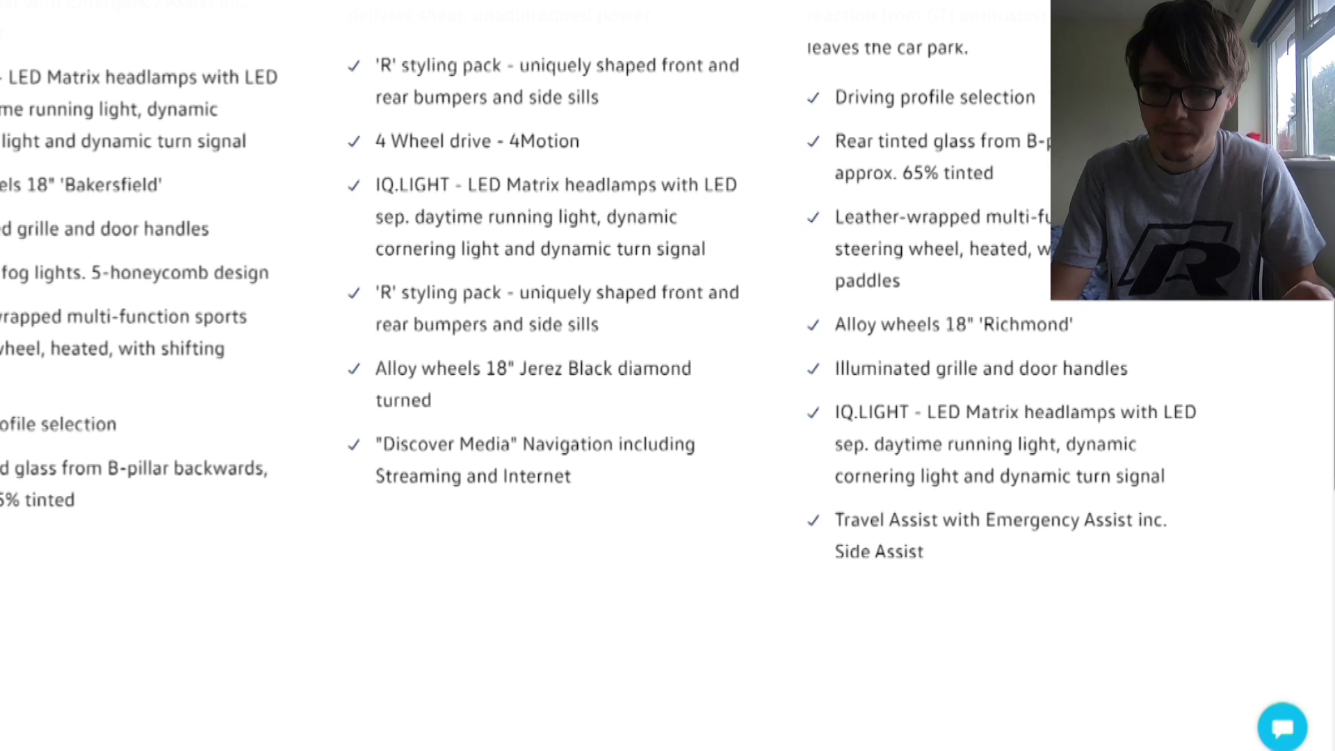
scroll(601, 389, "down", 1)
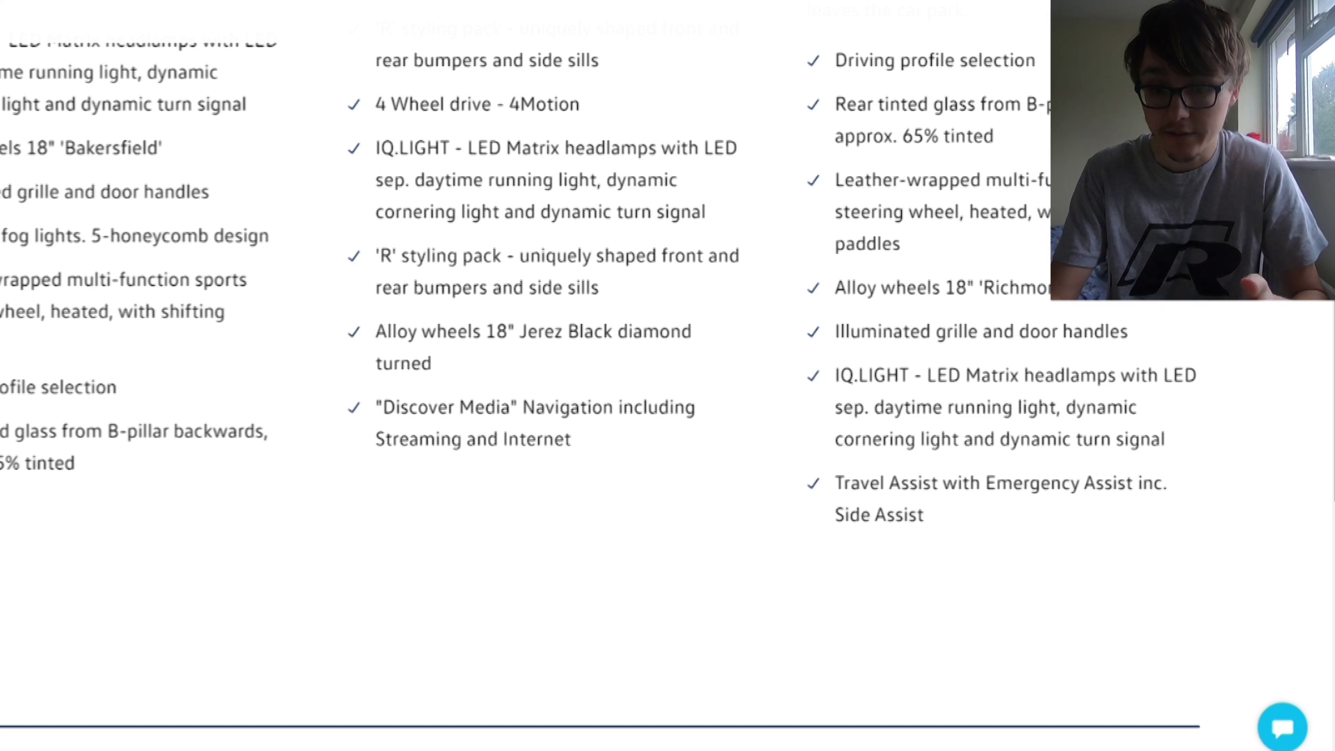
scroll(598, 375, "up", 6)
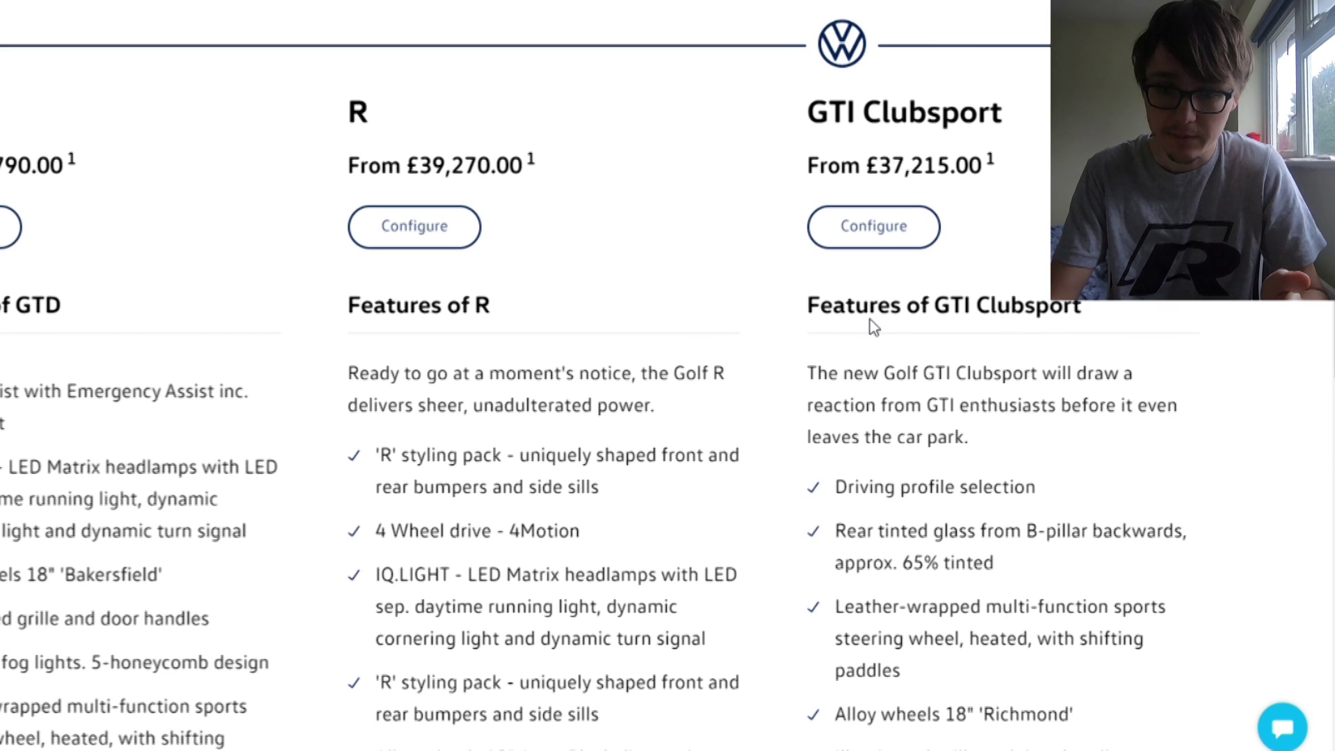
Start configuring the GTI Clubsport trim and review its configuration overview and price summary.
left_click(861, 247)
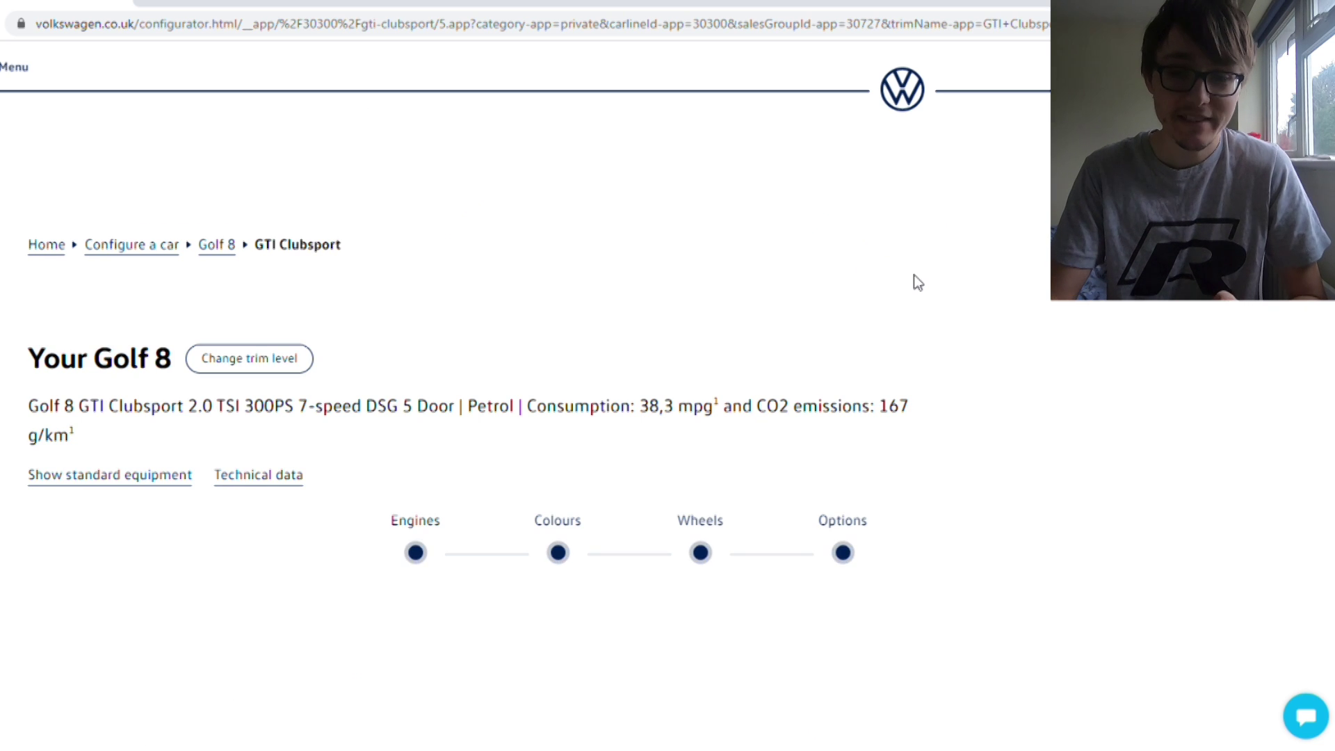
scroll(598, 376, "down", 2)
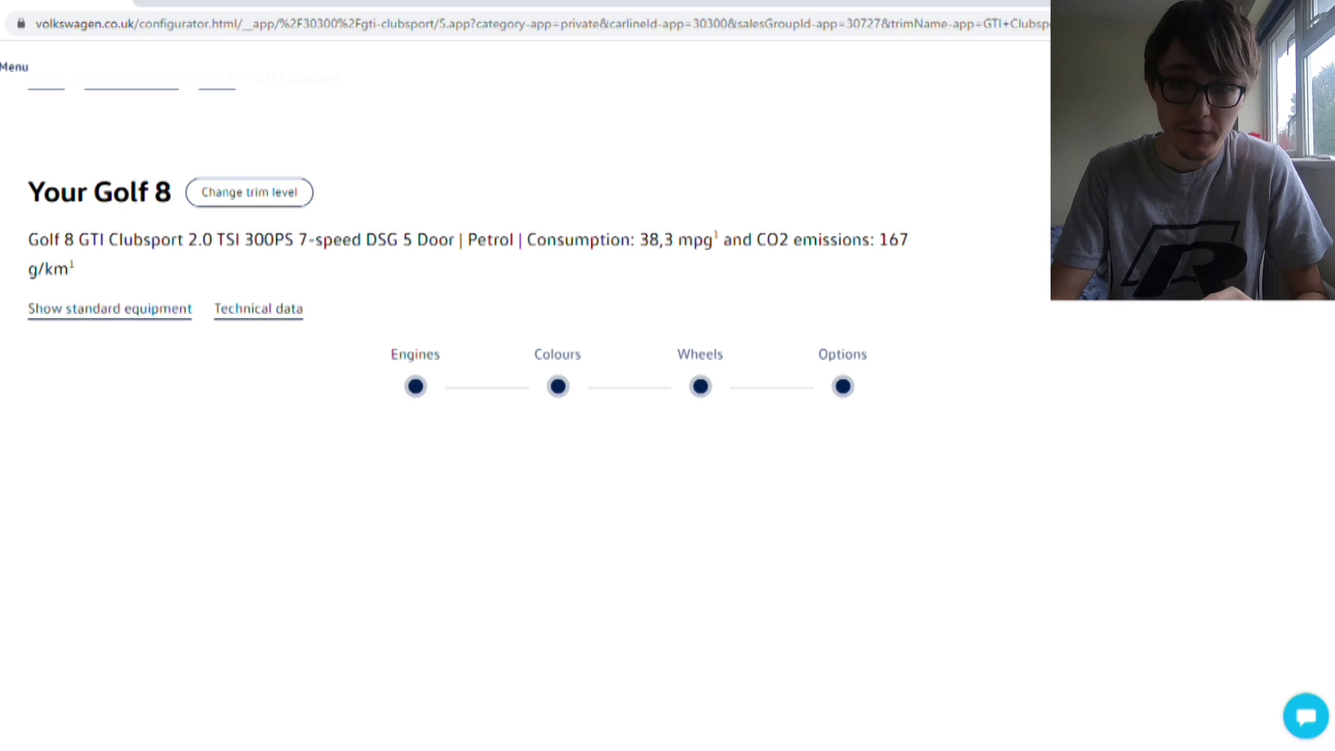
scroll(598, 375, "down", 1)
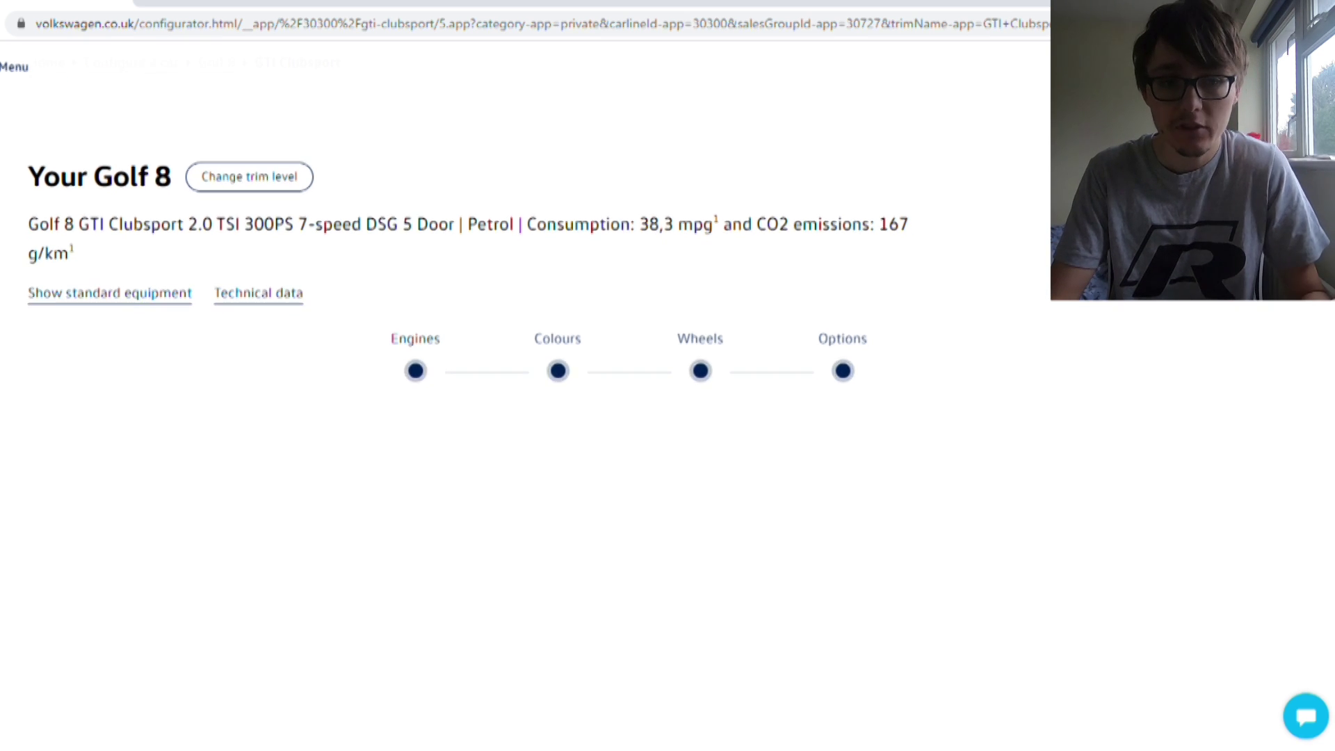
scroll(468, 265, "down", 1)
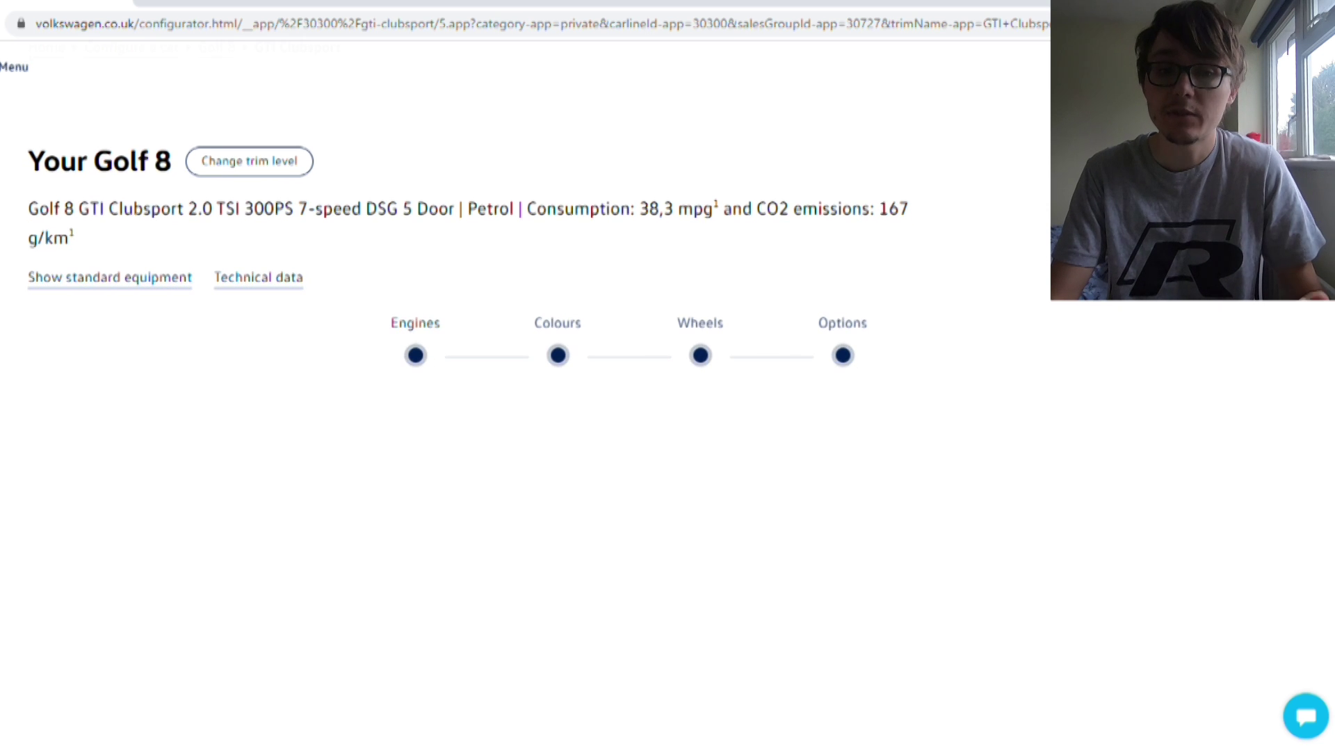
scroll(468, 265, "down", 1)
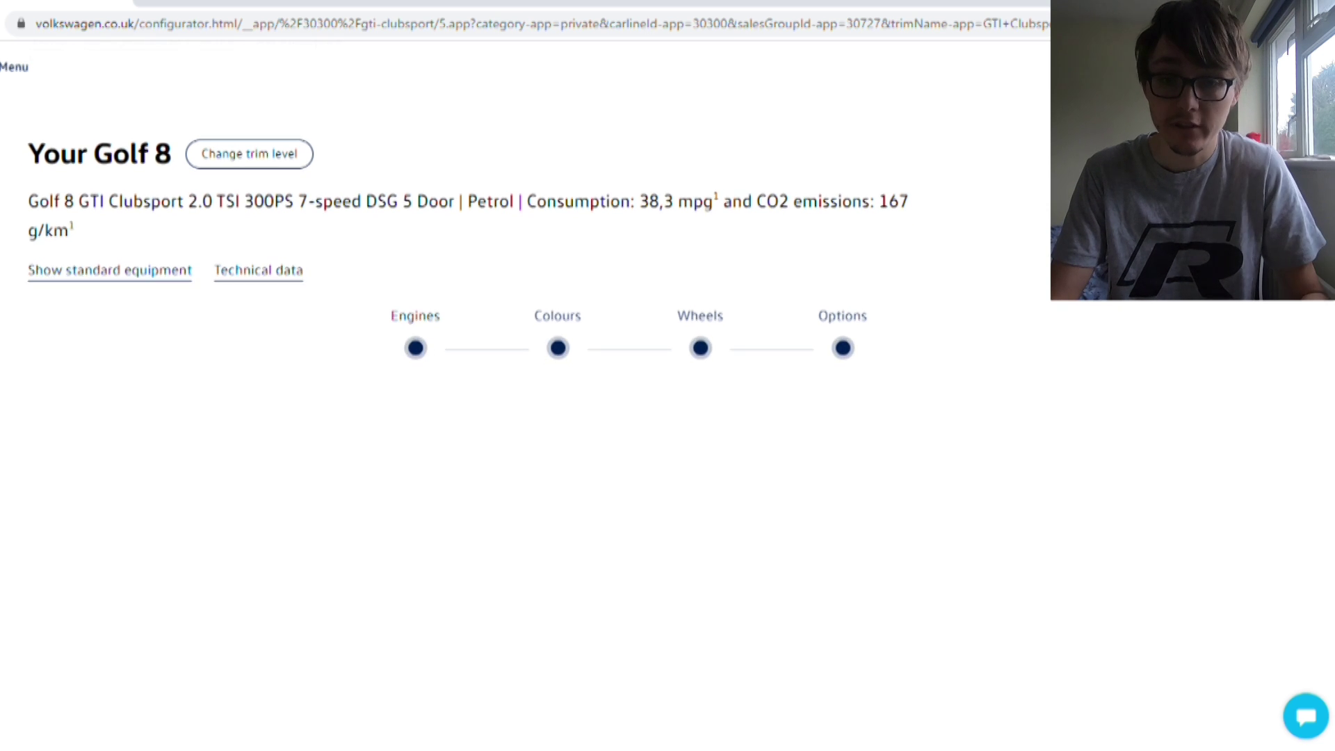
scroll(627, 351, "down", 8)
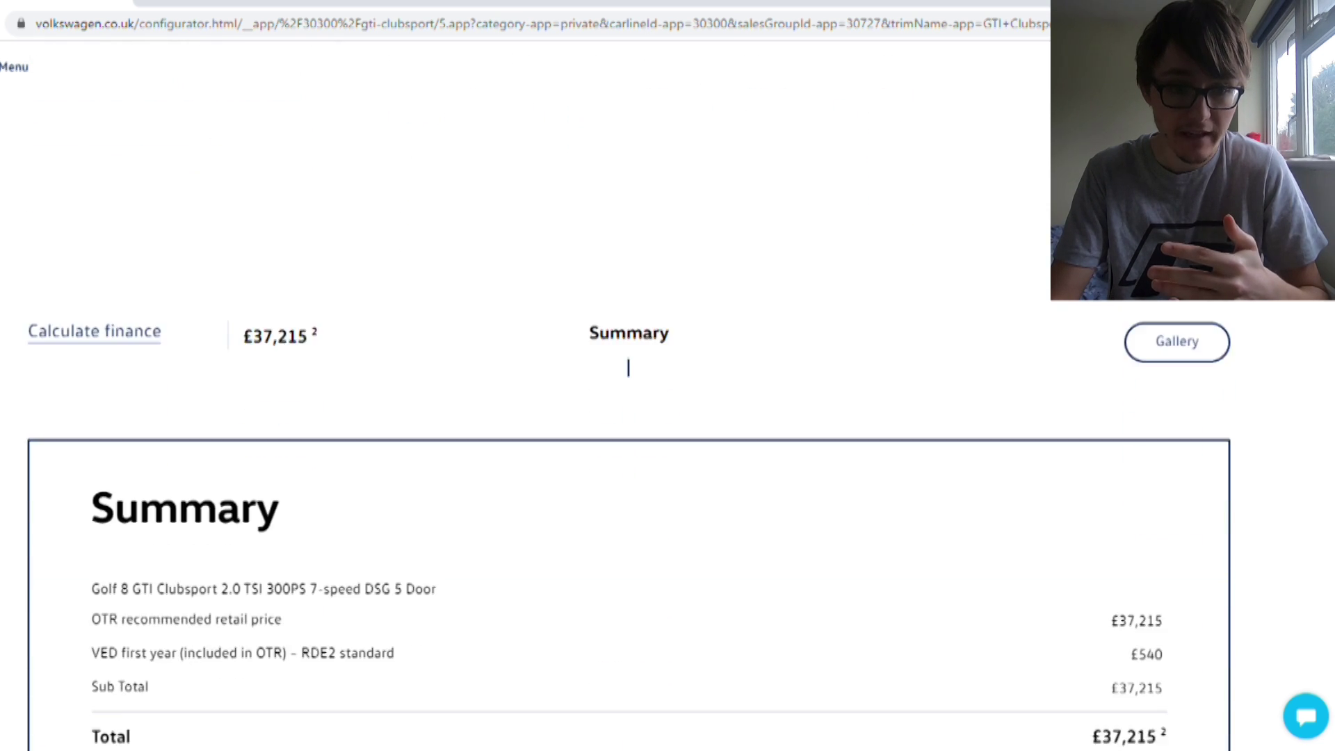
scroll(628, 350, "down", 3)
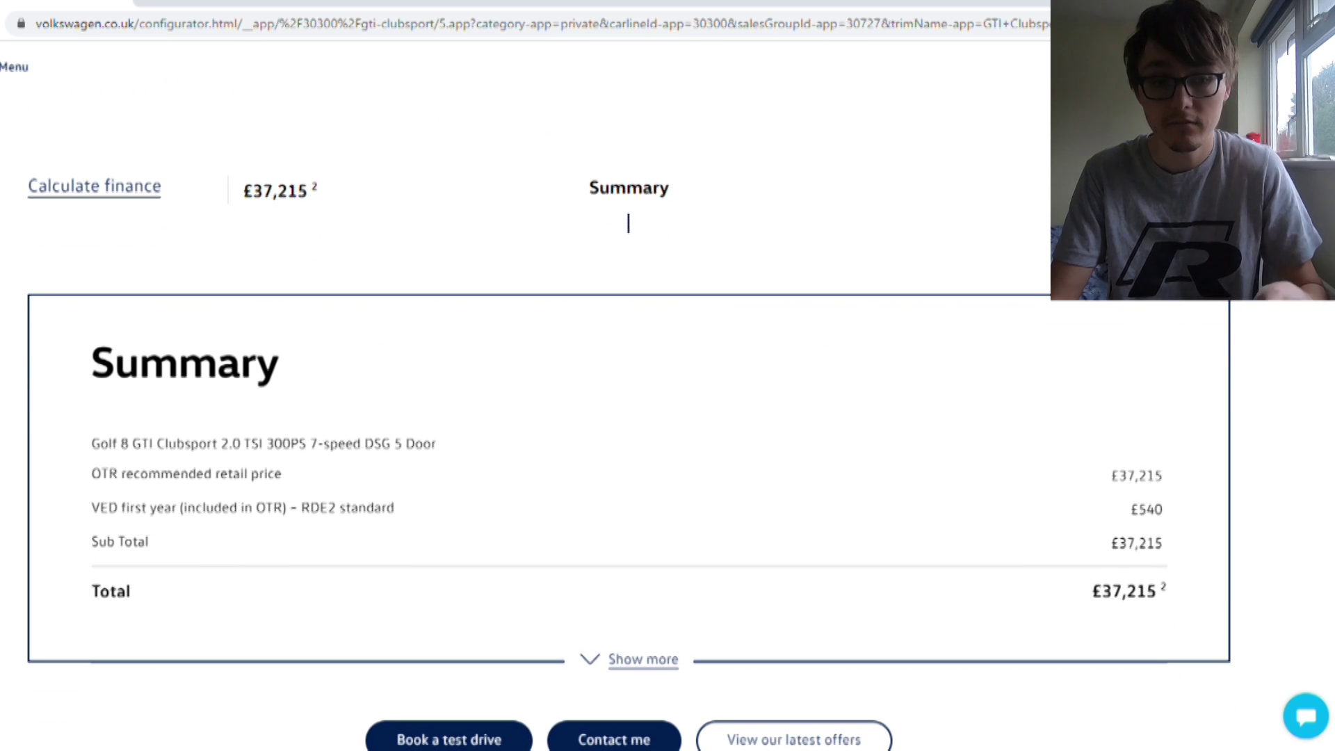
scroll(628, 245, "down", 4)
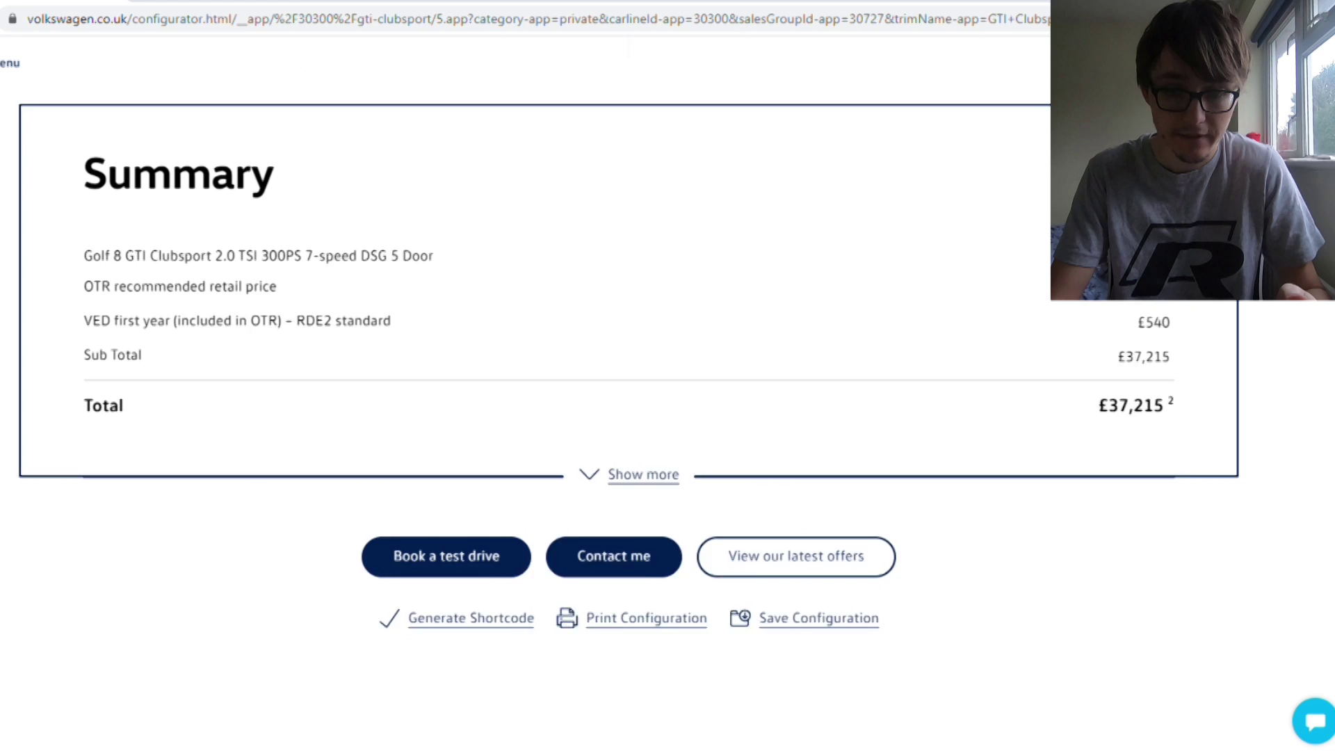
scroll(628, 389, "down", 1)
scroll(628, 389, "up", 10)
scroll(627, 389, "down", 2)
scroll(627, 390, "up", 1)
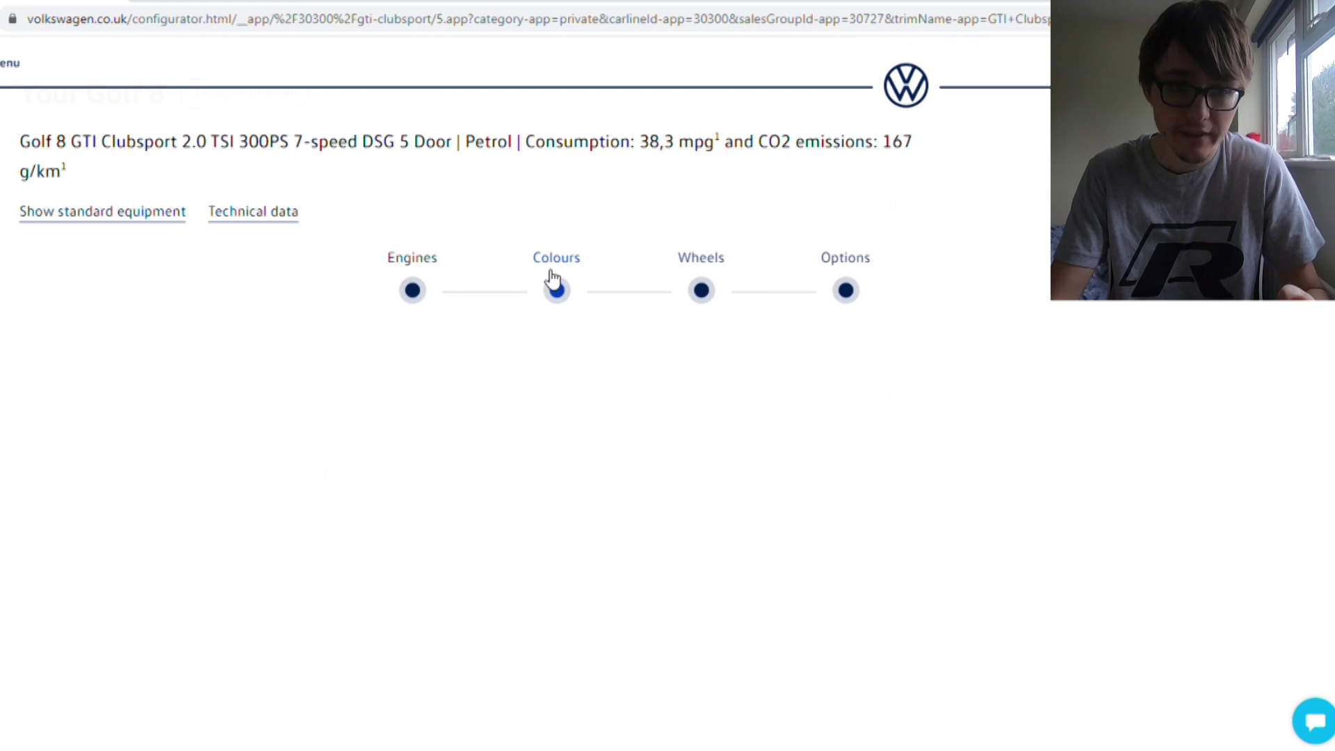
Keep the 2.0 TSI 7-speed DSG petrol engine and select Moonstone Grey as the exterior colour.
left_click(412, 291)
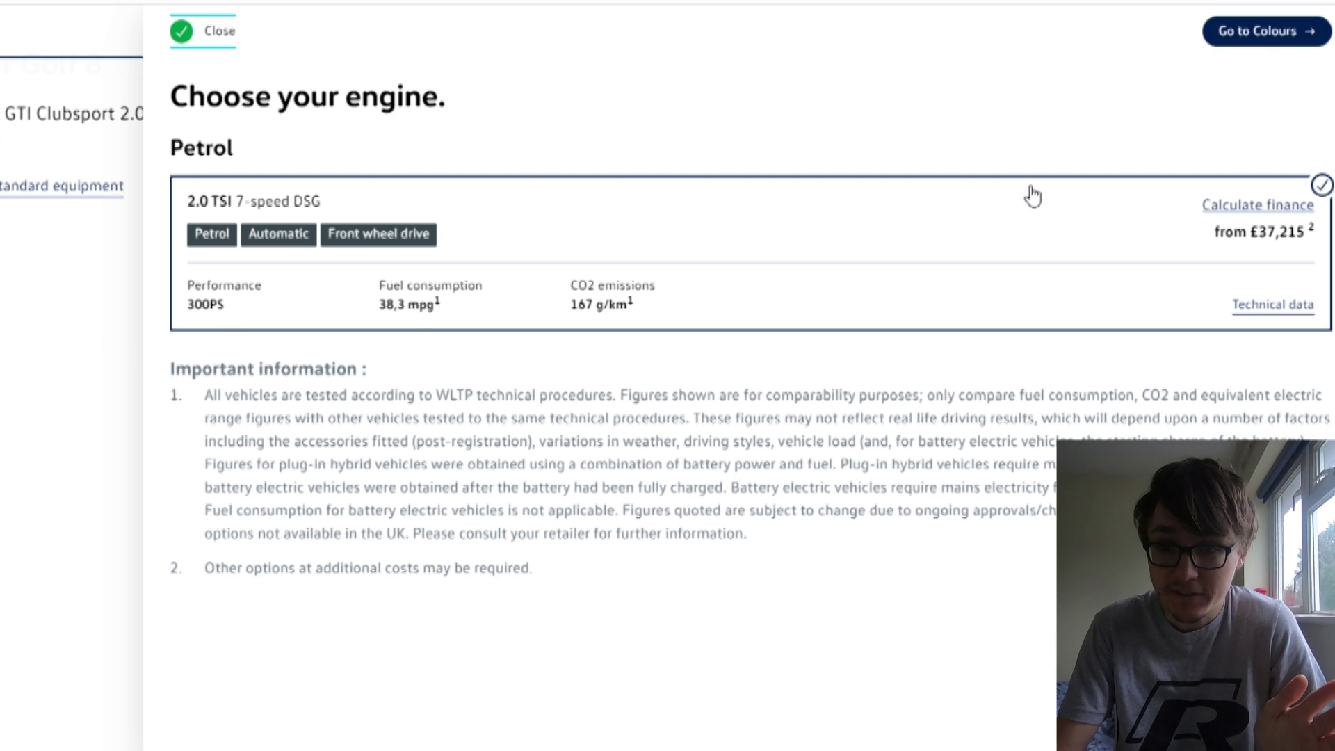
left_click(1267, 39)
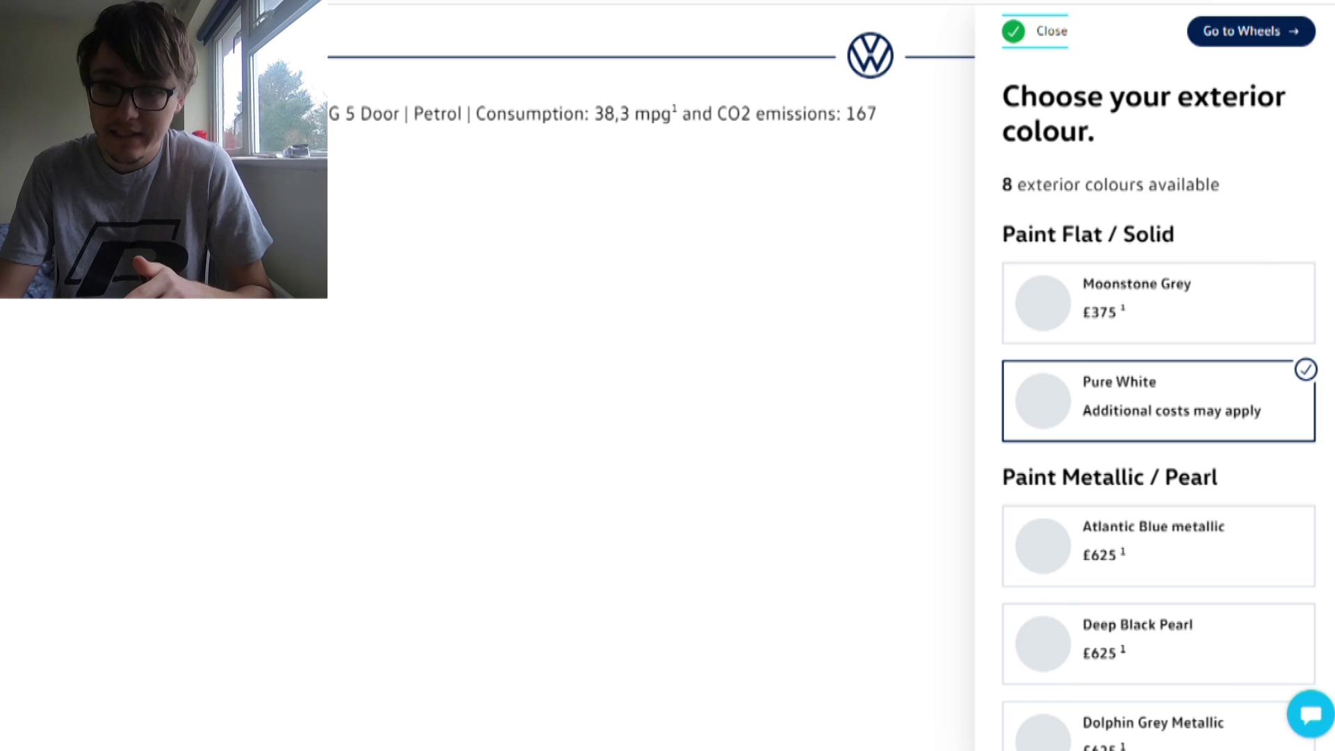
scroll(1193, 331, "down", 4)
scroll(1193, 331, "up", 4)
left_click(1193, 331)
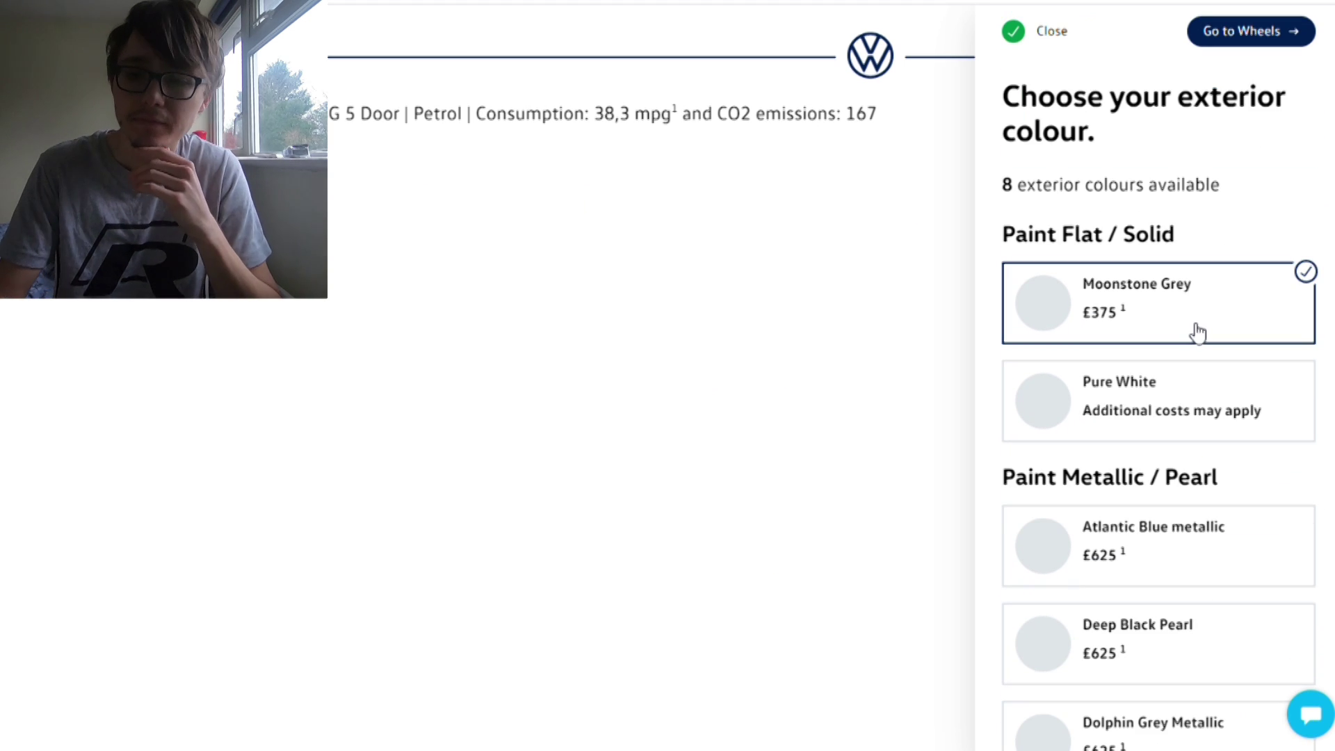
Look through the available paints, then choose Oryx White mother-of-pearl as the exterior colour and proceed to the wheels.
scroll(1159, 390, "down", 1)
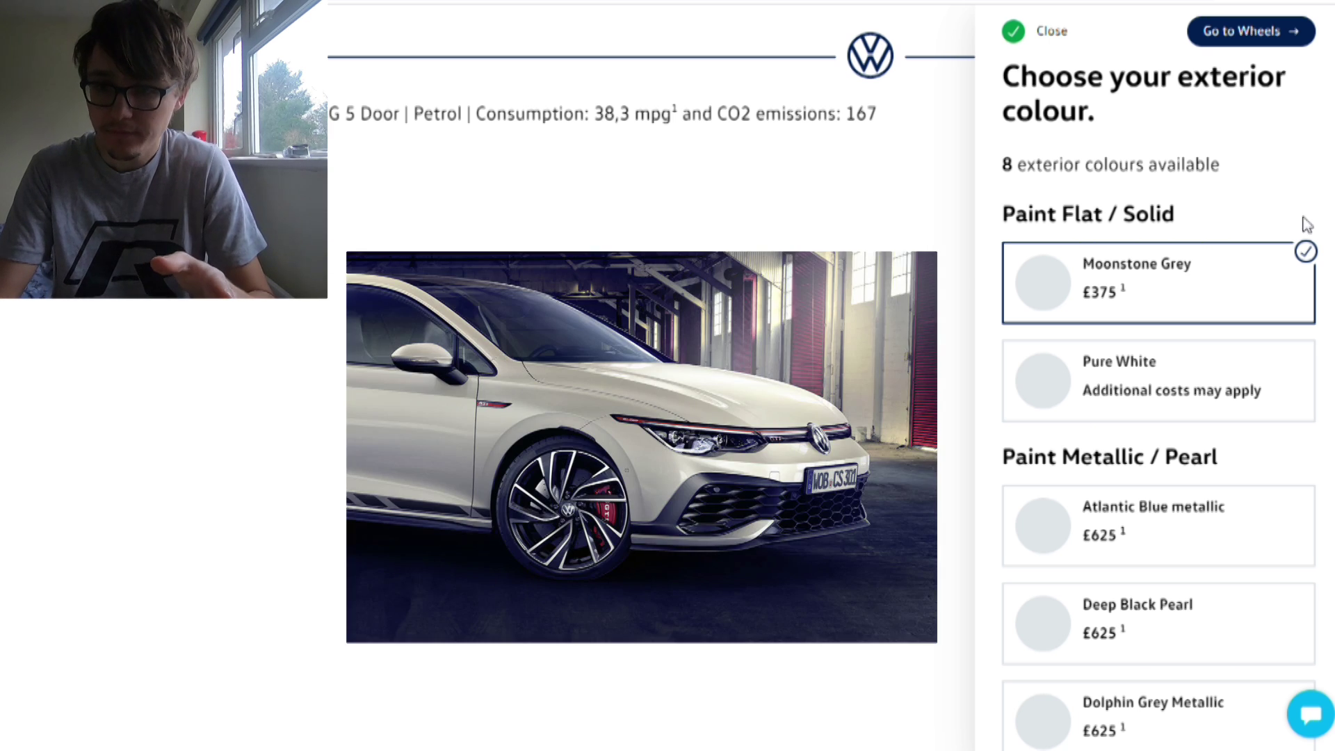
scroll(1158, 404, "down", 2)
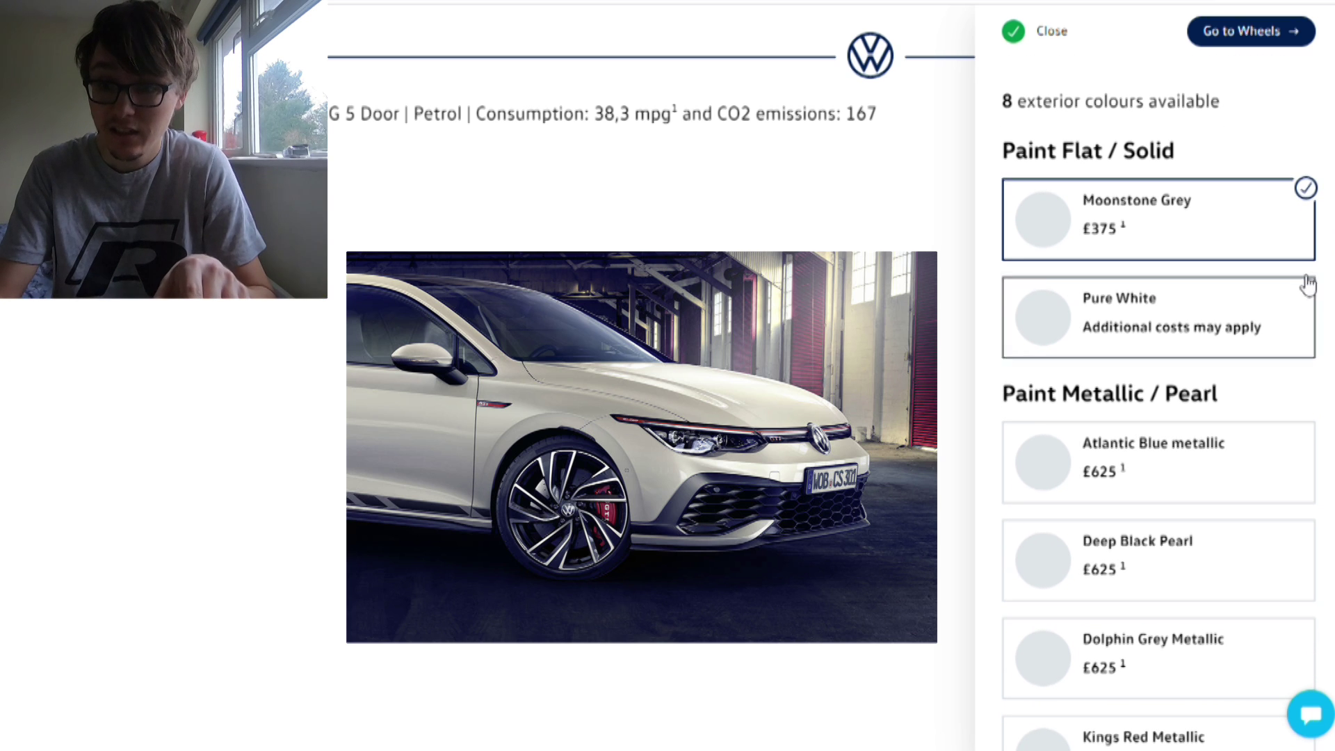
scroll(1214, 347, "down", 3)
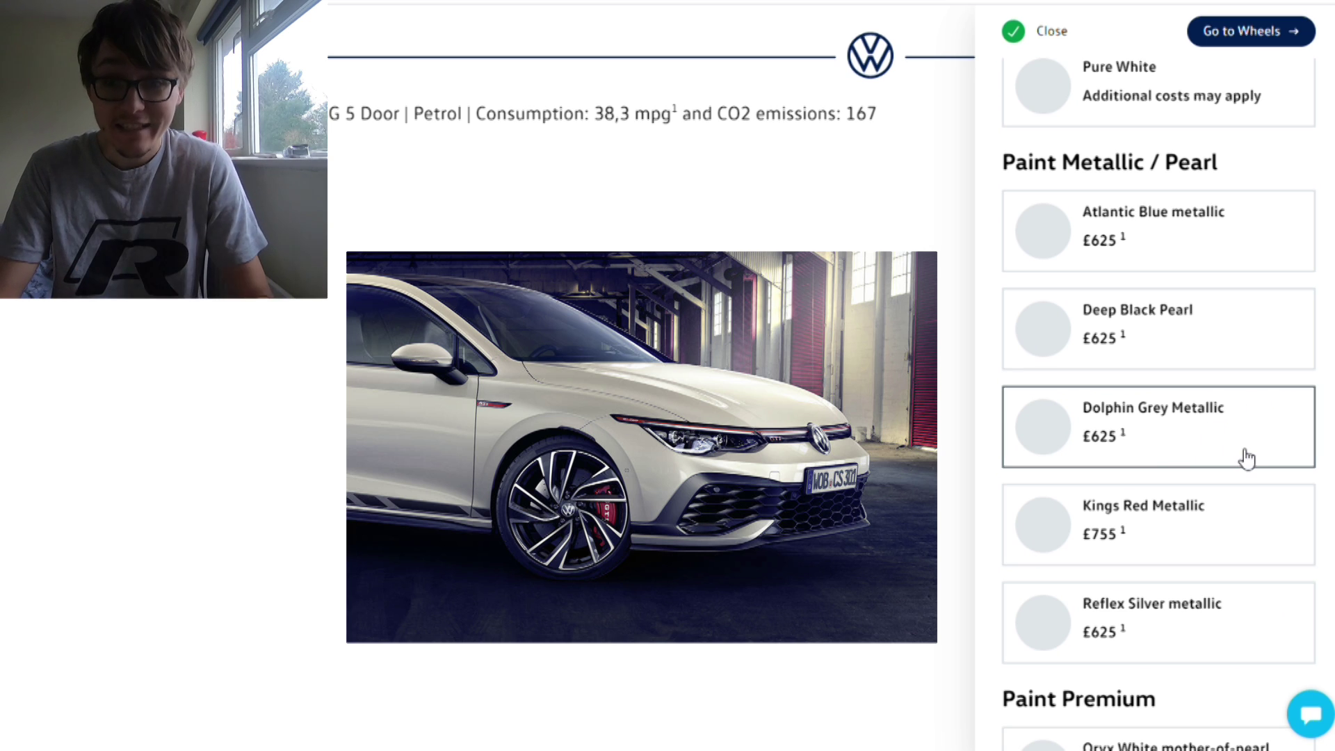
scroll(1159, 403, "down", 3)
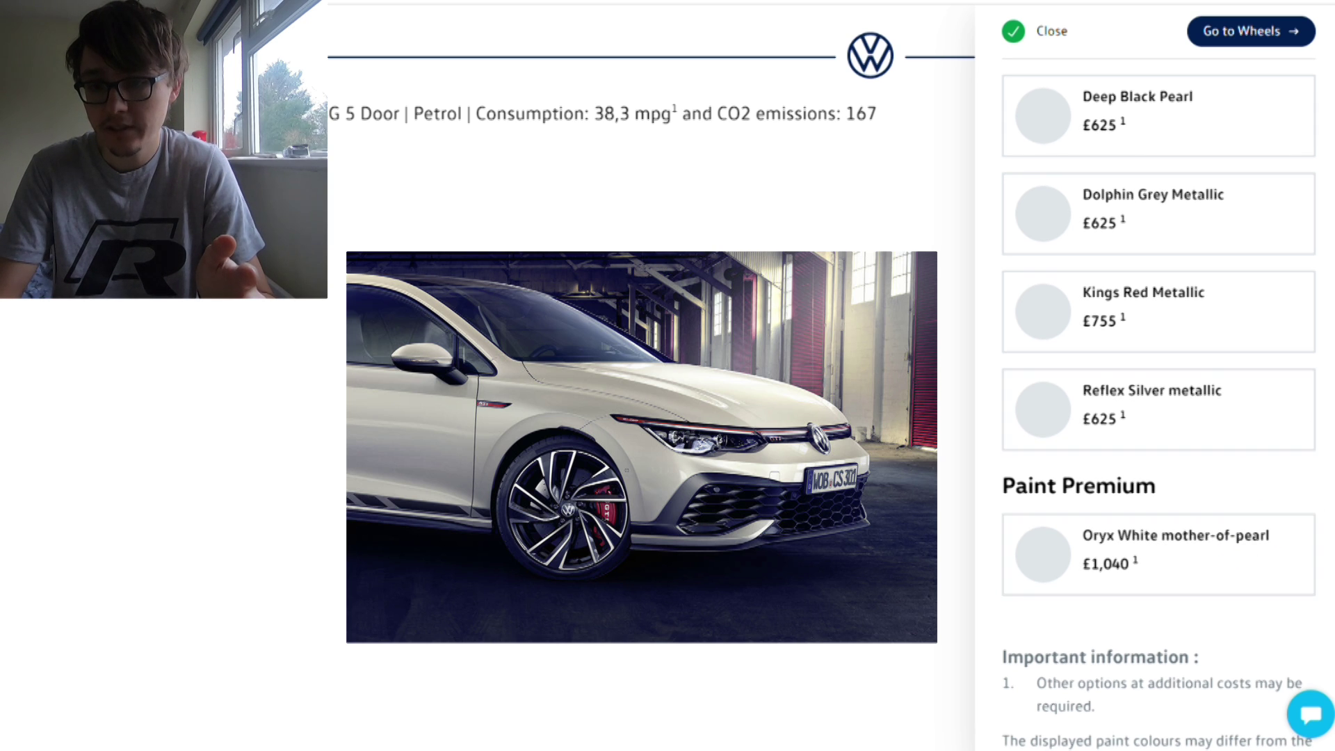
scroll(1159, 404, "up", 5)
scroll(1159, 404, "up", 3)
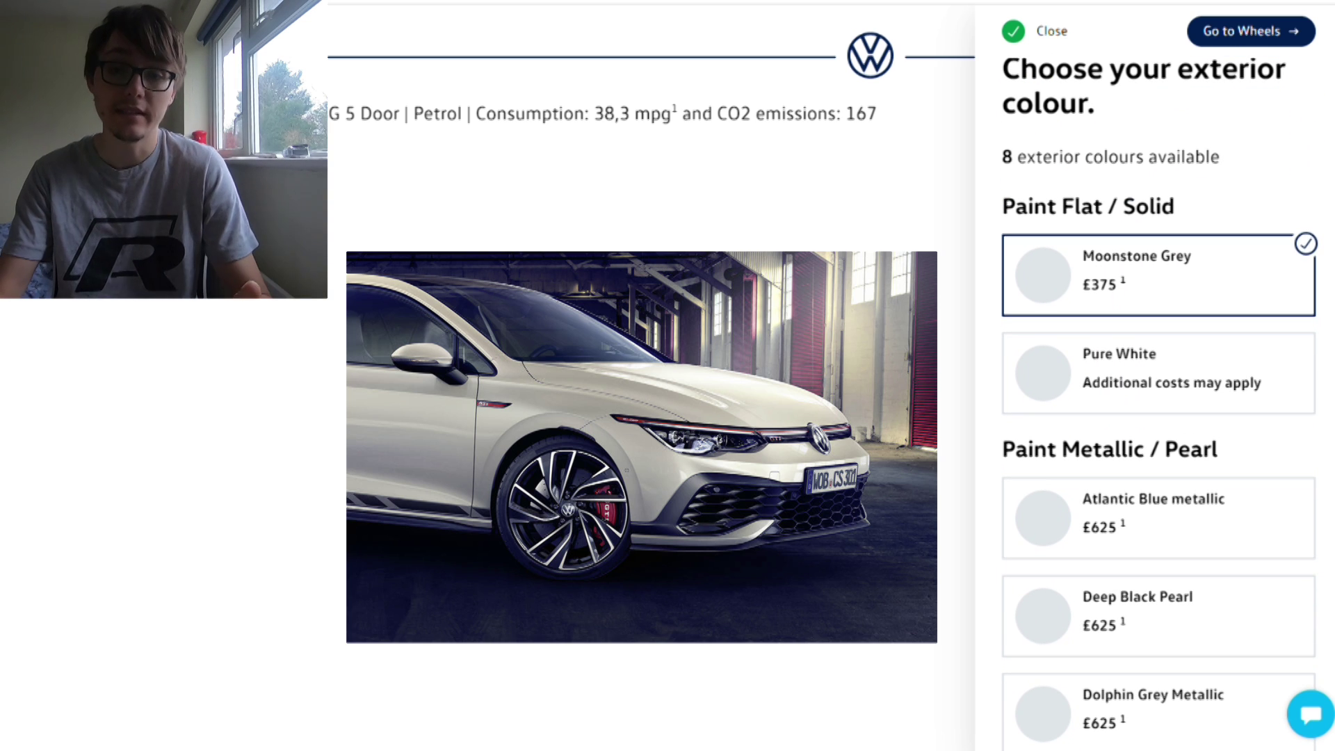
scroll(1158, 403, "down", 7)
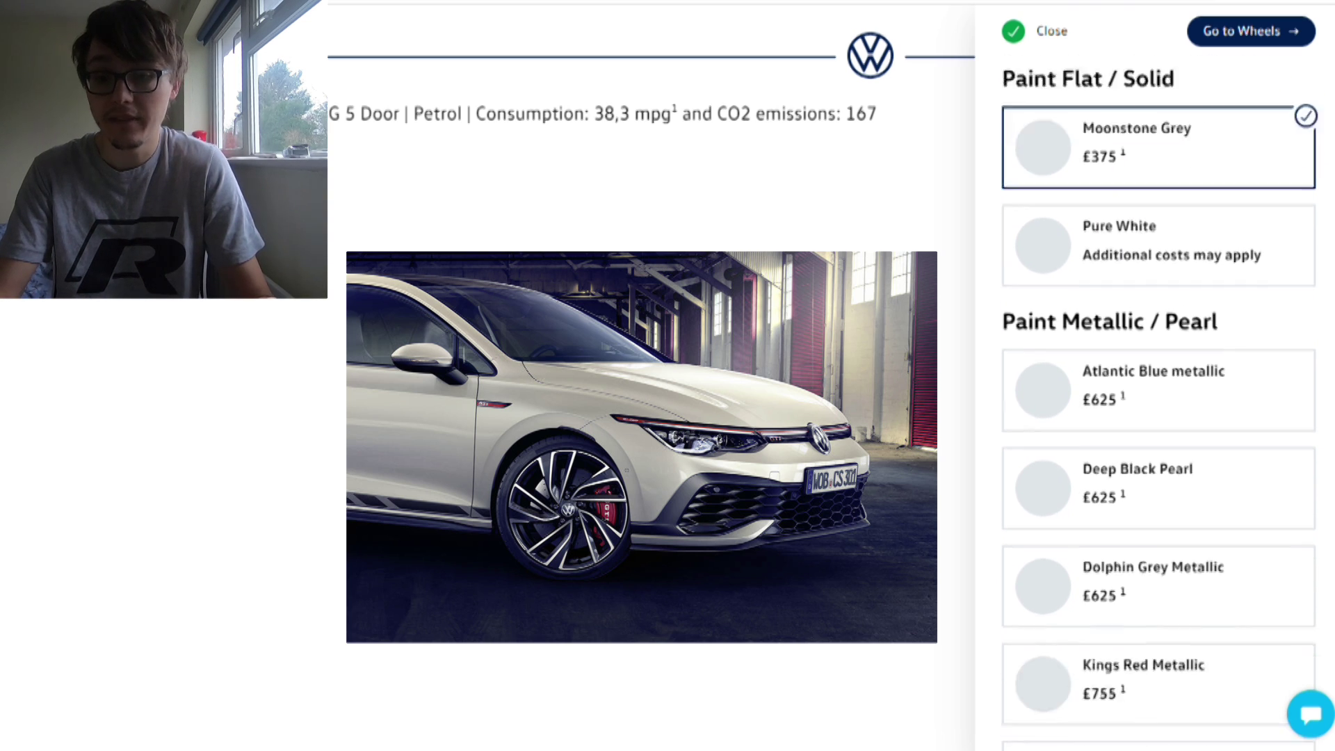
scroll(1159, 403, "up", 7)
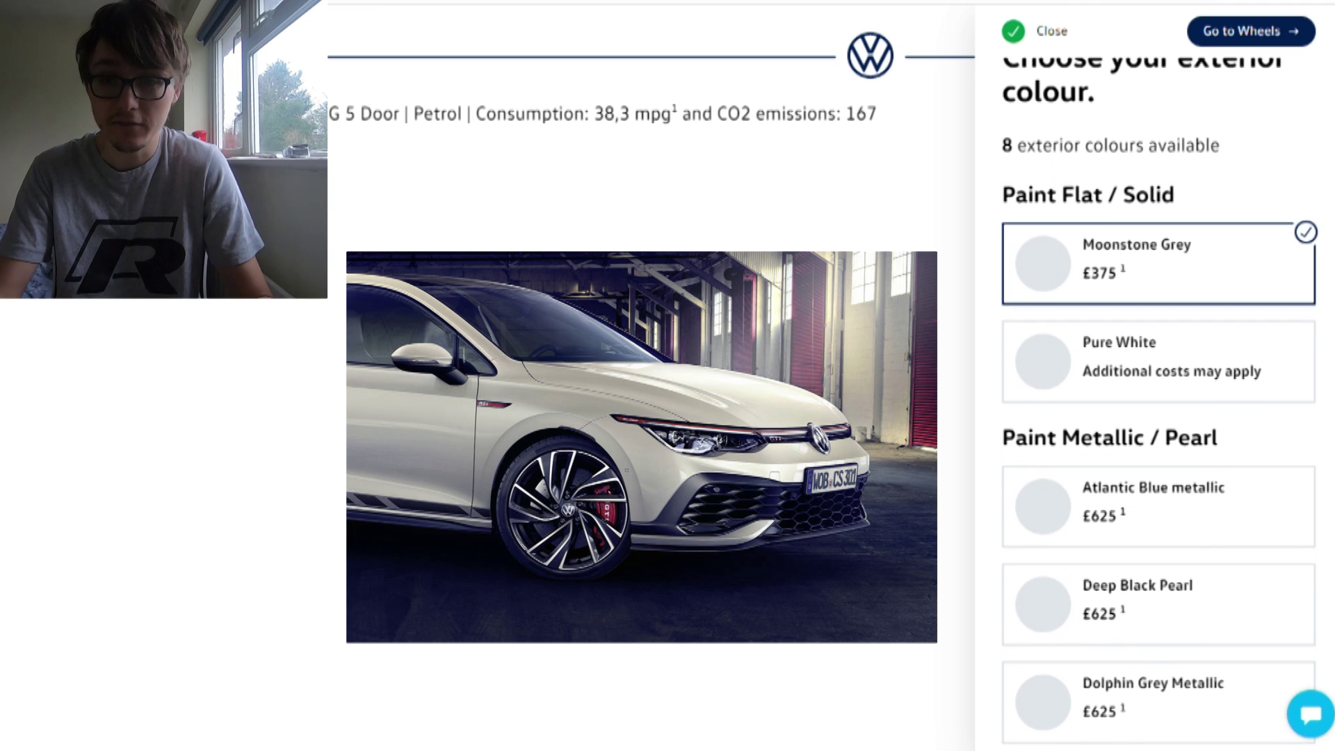
mouse_move(1333, 208)
left_mouse_down()
mouse_move(1321, 374)
mouse_move(1328, 321)
mouse_move(1290, 450)
left_mouse_up()
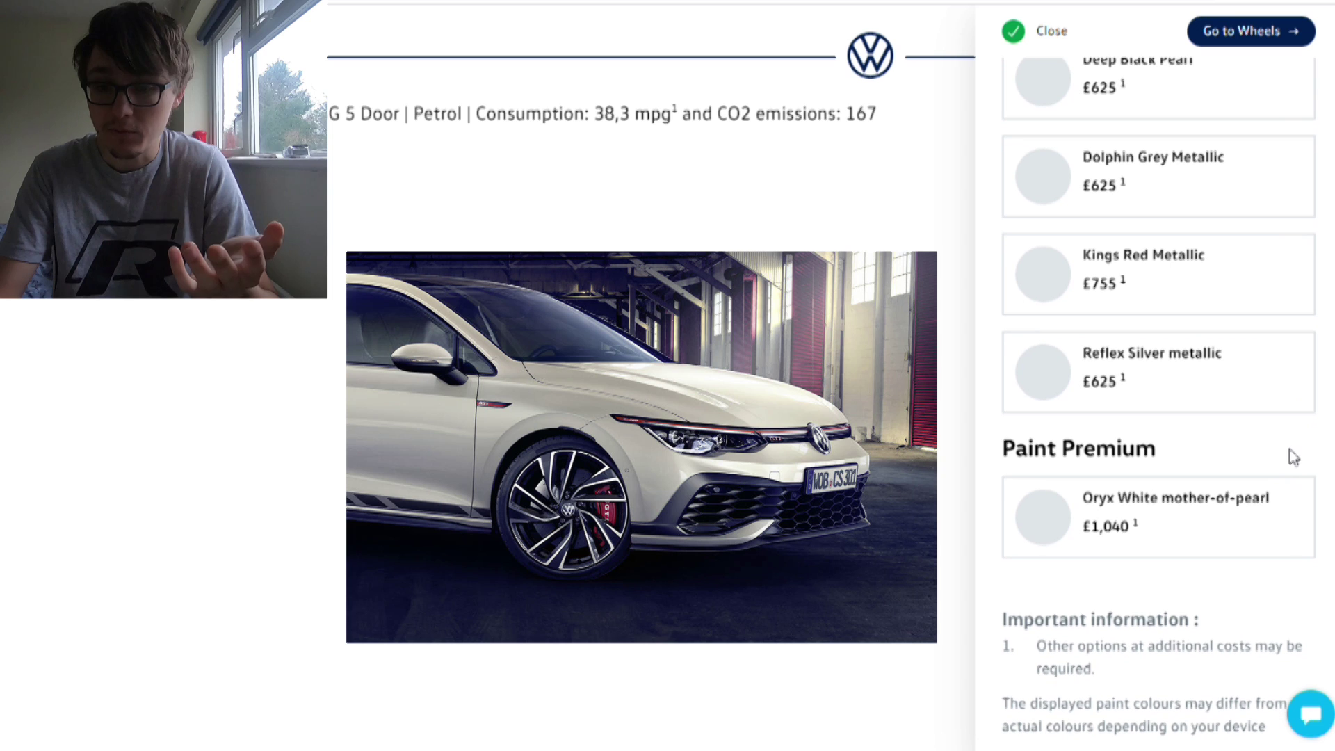
left_click(1190, 541)
scroll(1325, 459, "up", 7)
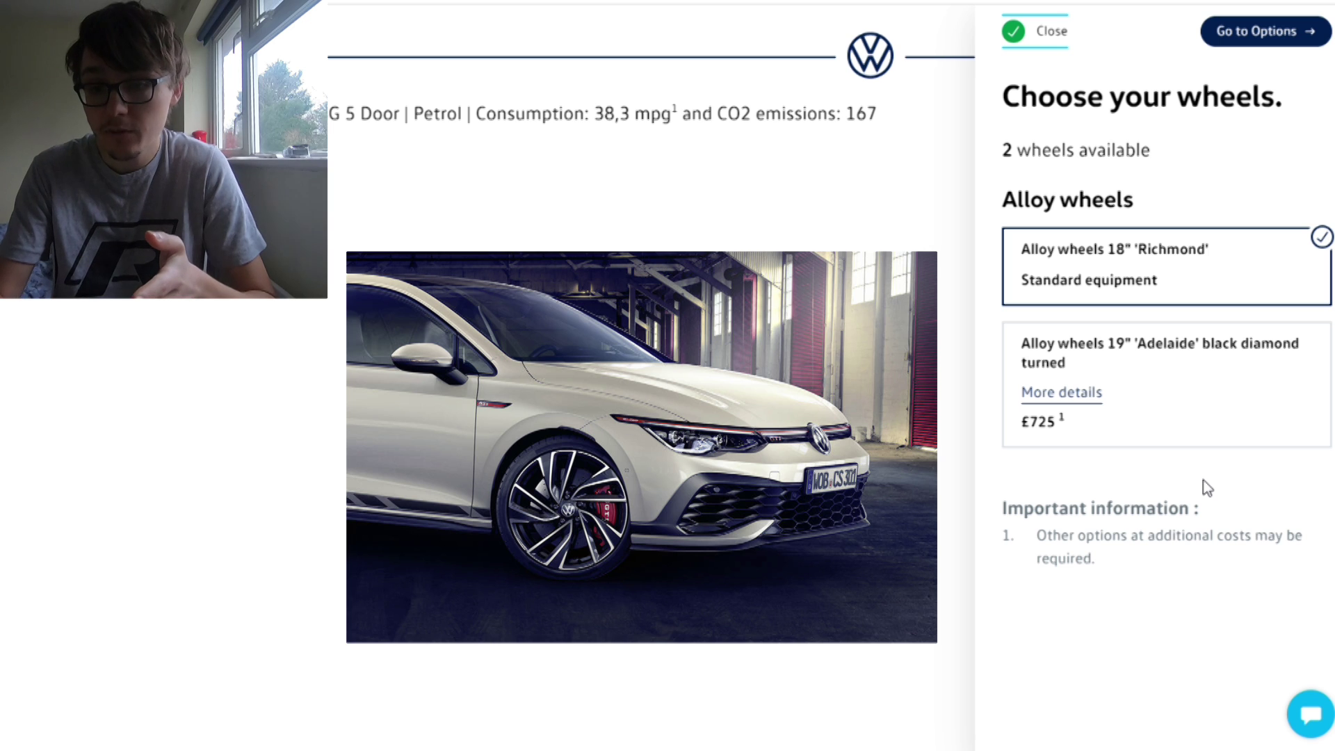
Check the details of the 19" 'Adelaide' black diamond turned alloy wheels, select them and proceed to the options.
left_click(1088, 397)
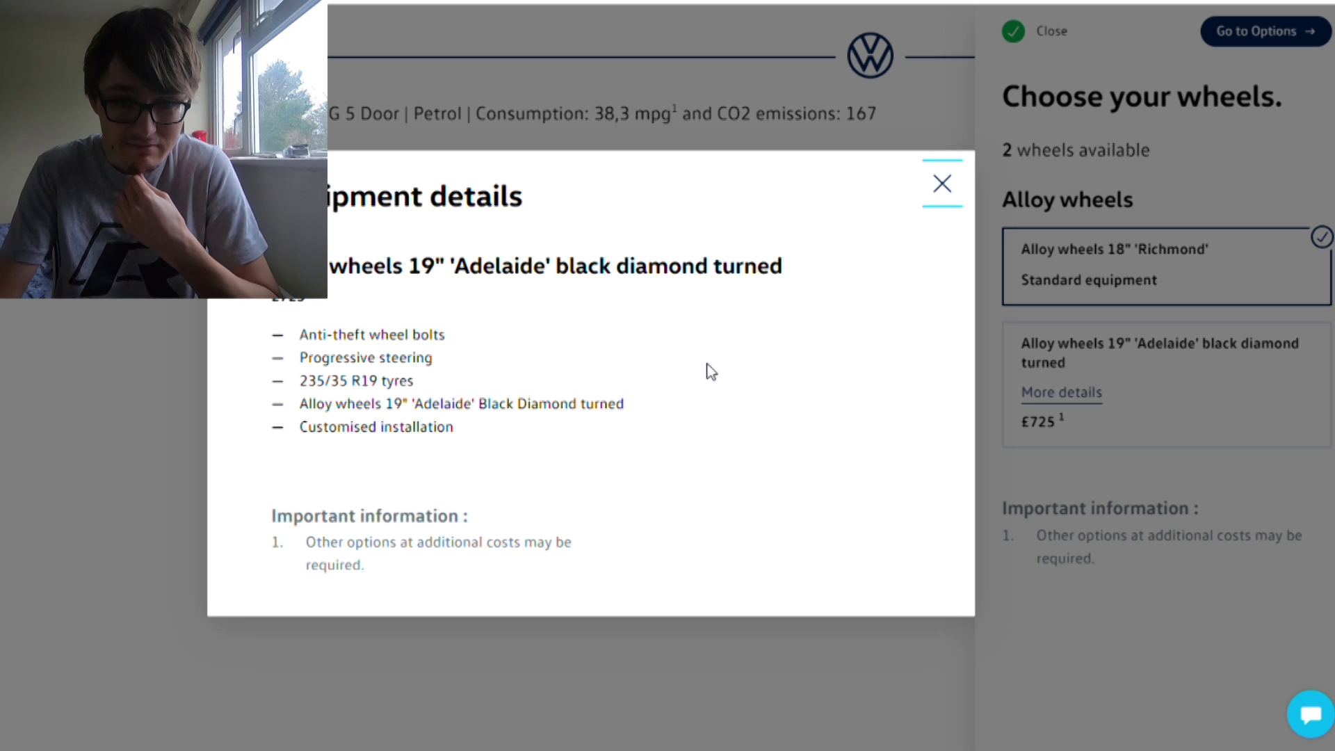
left_click(944, 186)
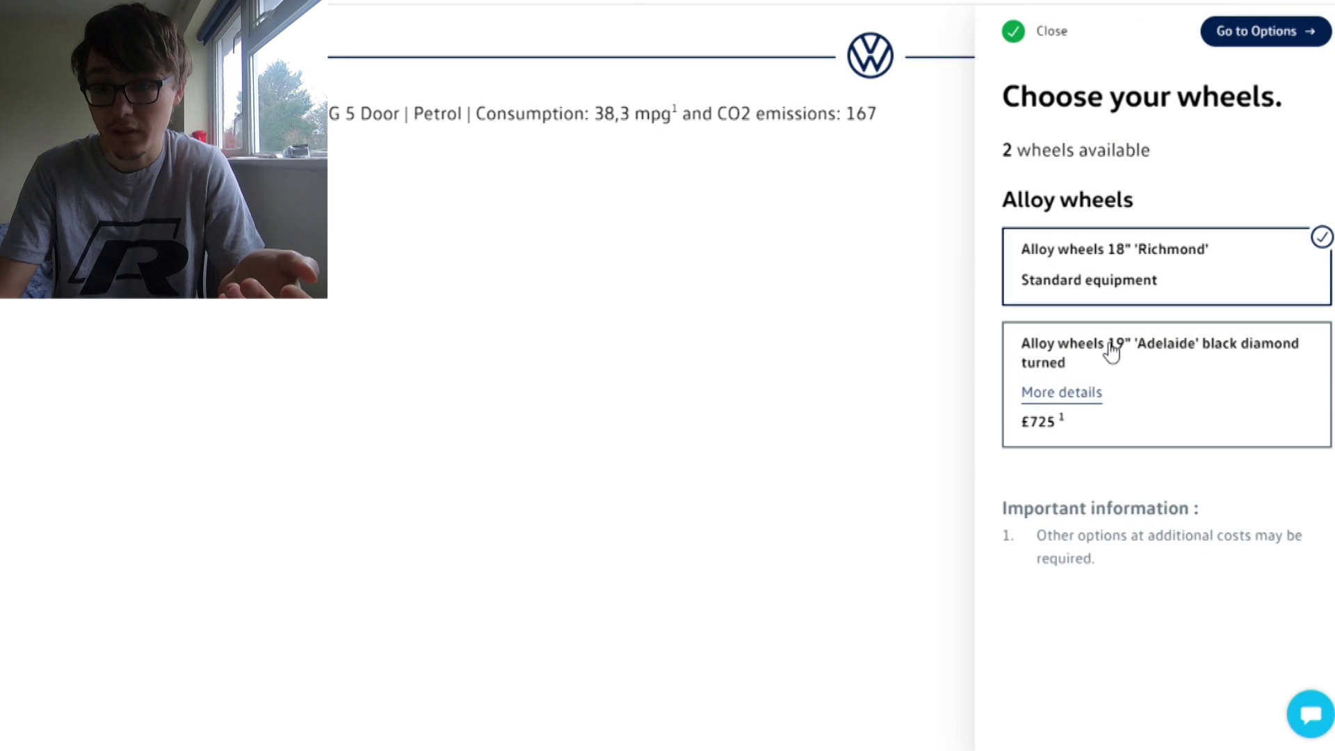
left_click(1194, 367)
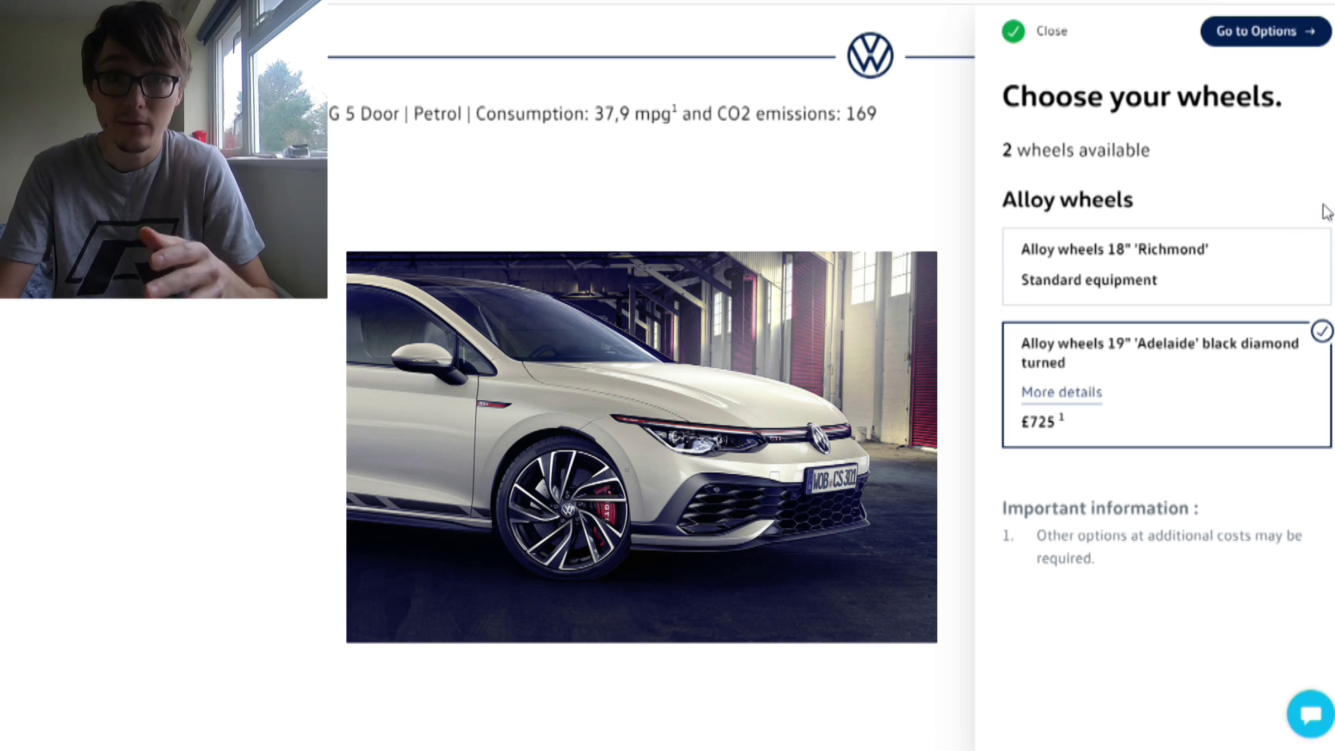
left_click(1301, 32)
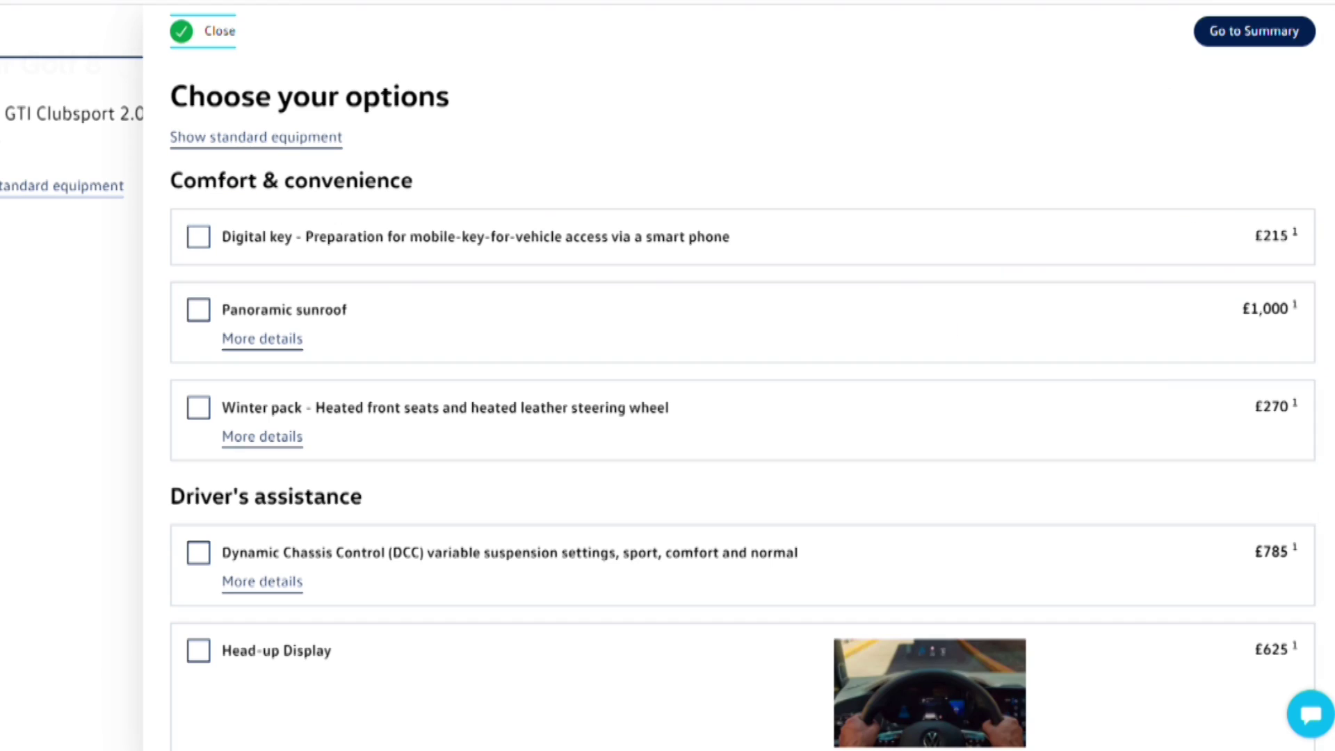
Add the Winter pack, Dynamic Chassis Control (DCC) and Head-up Display to the car's options.
scroll(742, 411, "down", 1)
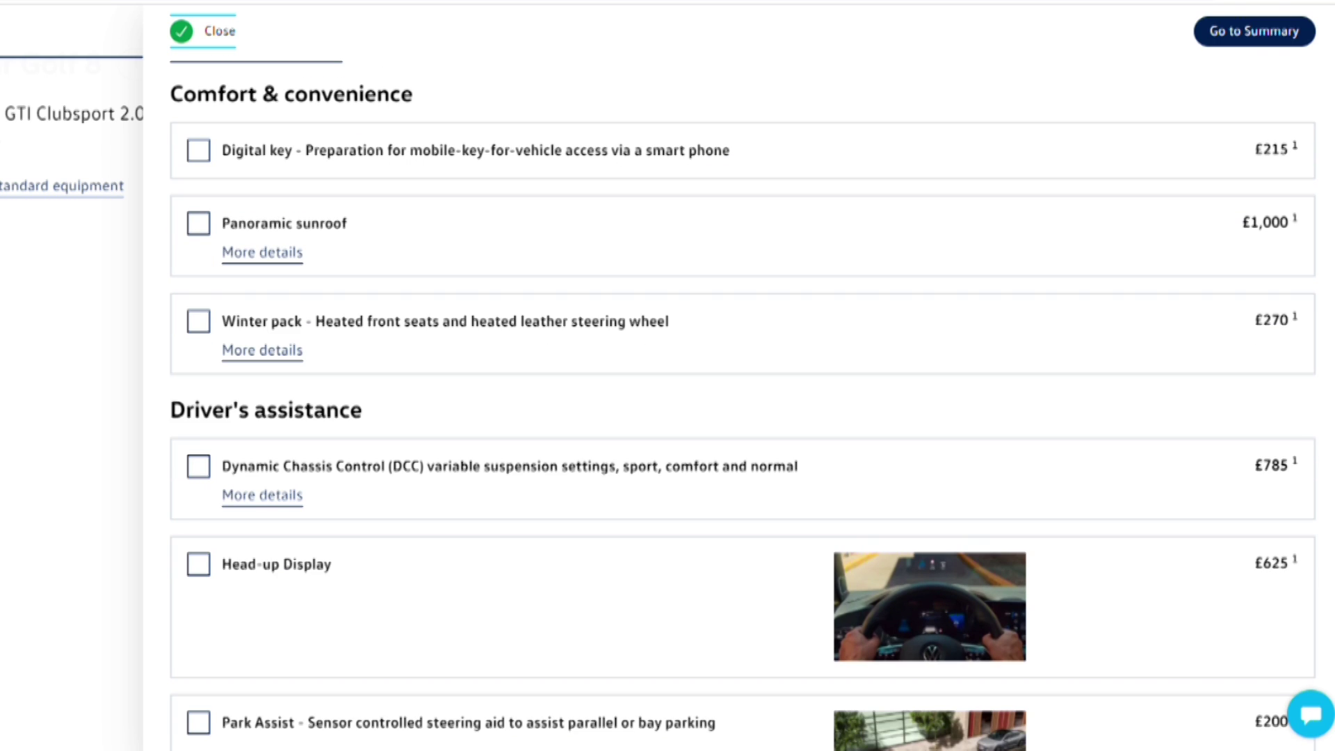
scroll(743, 404, "down", 1)
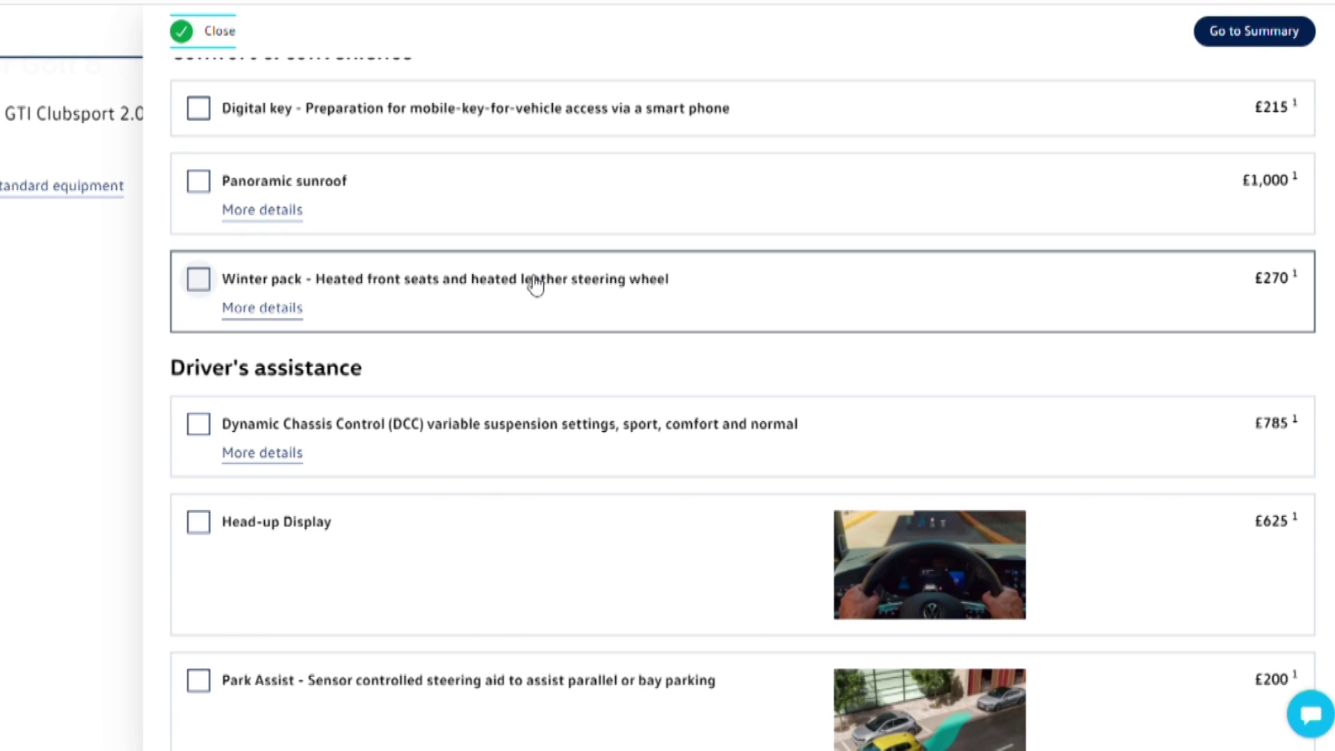
left_click(208, 287)
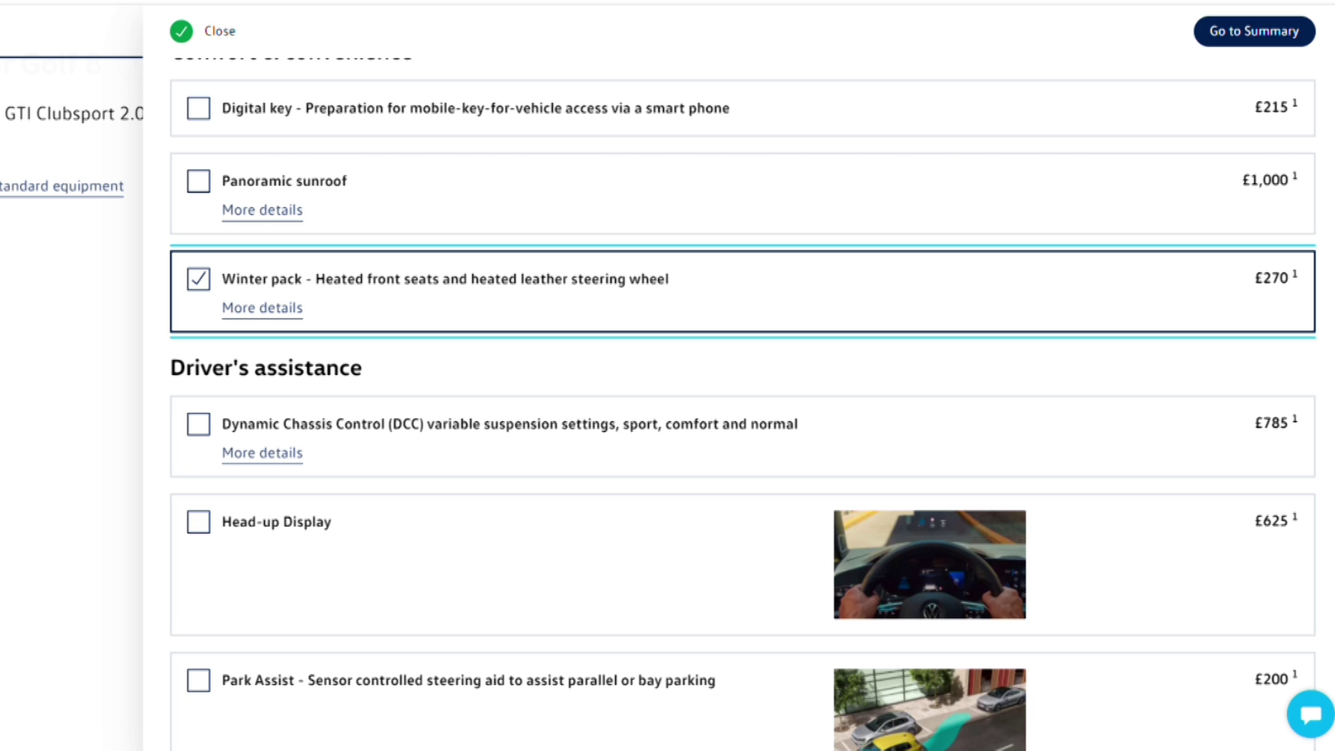
left_click(198, 424)
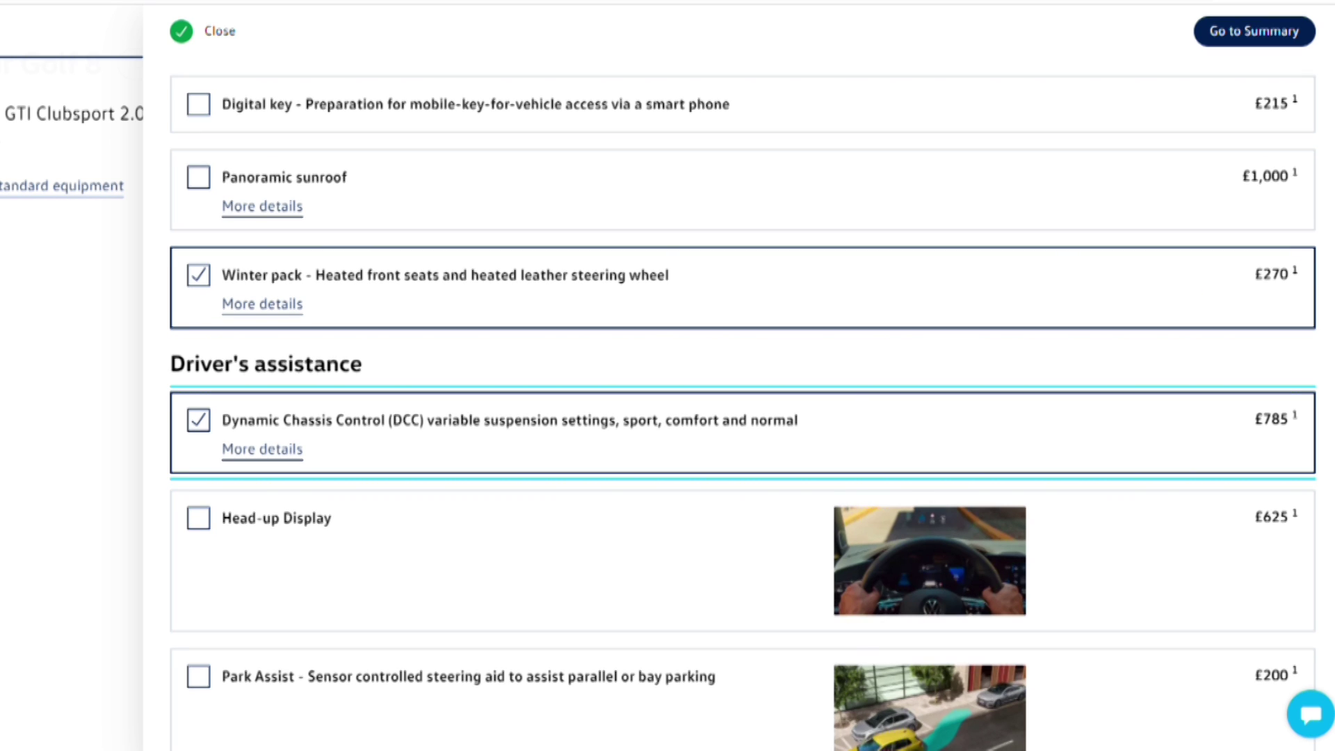
scroll(743, 403, "down", 3)
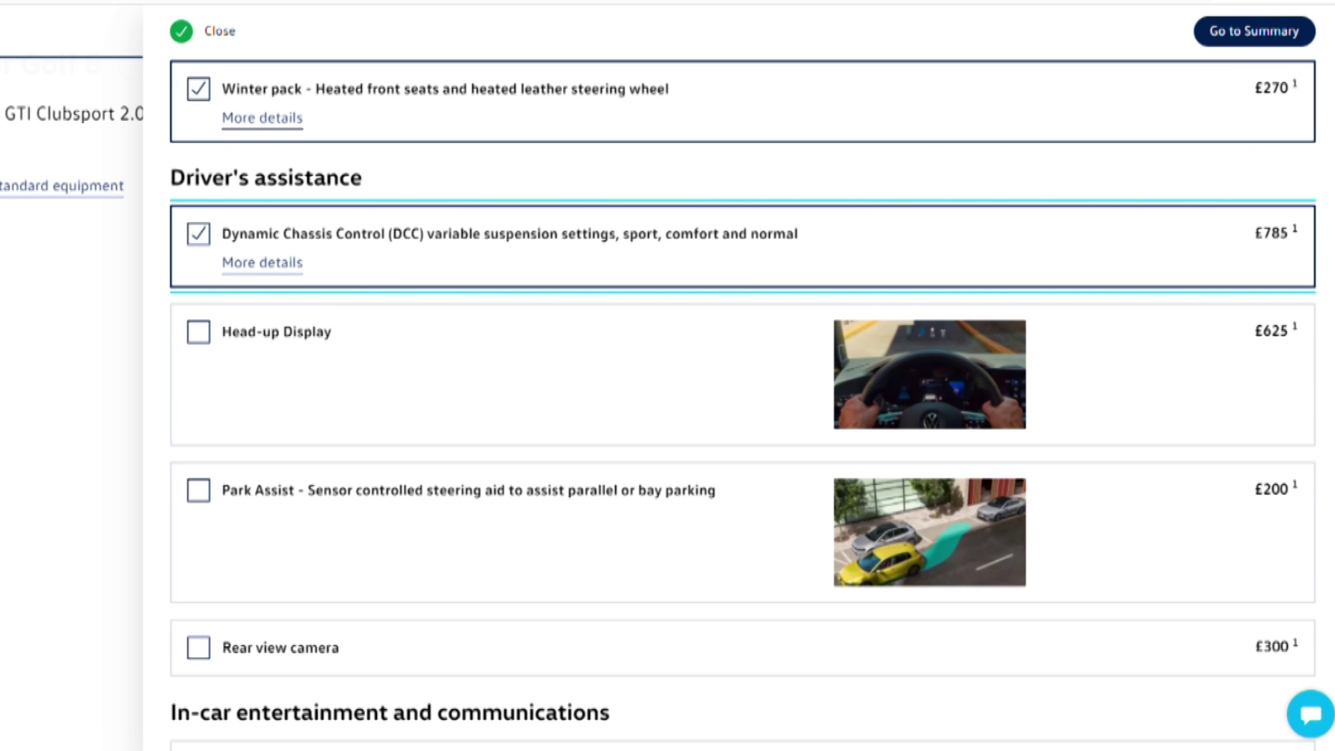
left_click(197, 339)
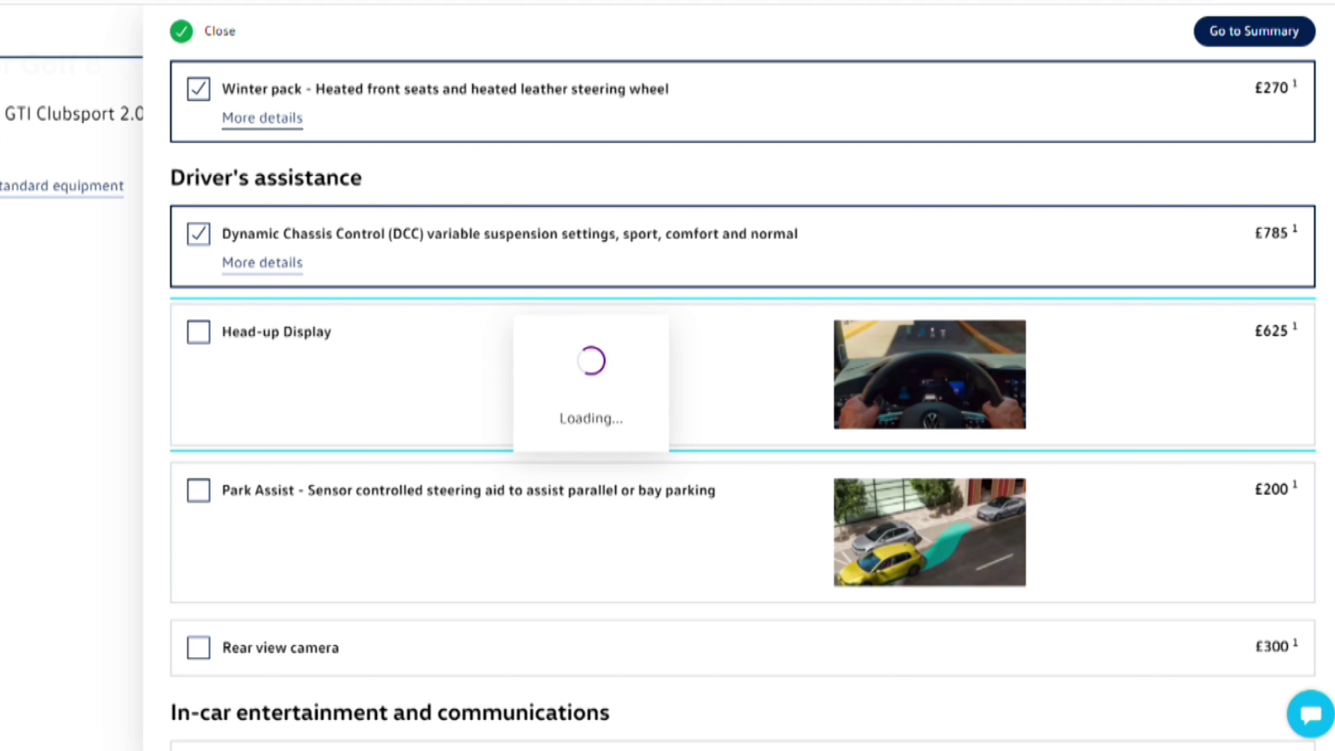
Add the Harman Kardon Sound System from the in-car entertainment and communications options.
scroll(1149, 365, "down", 5)
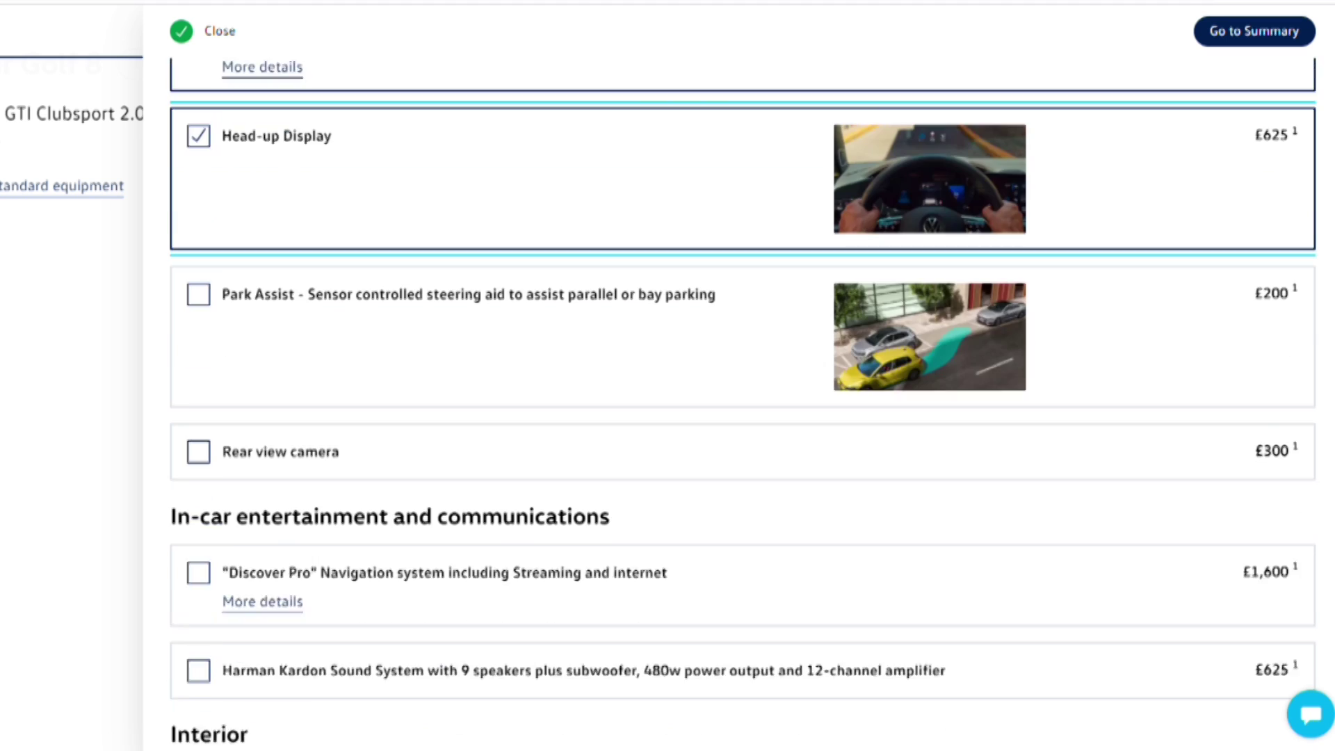
scroll(742, 403, "down", 2)
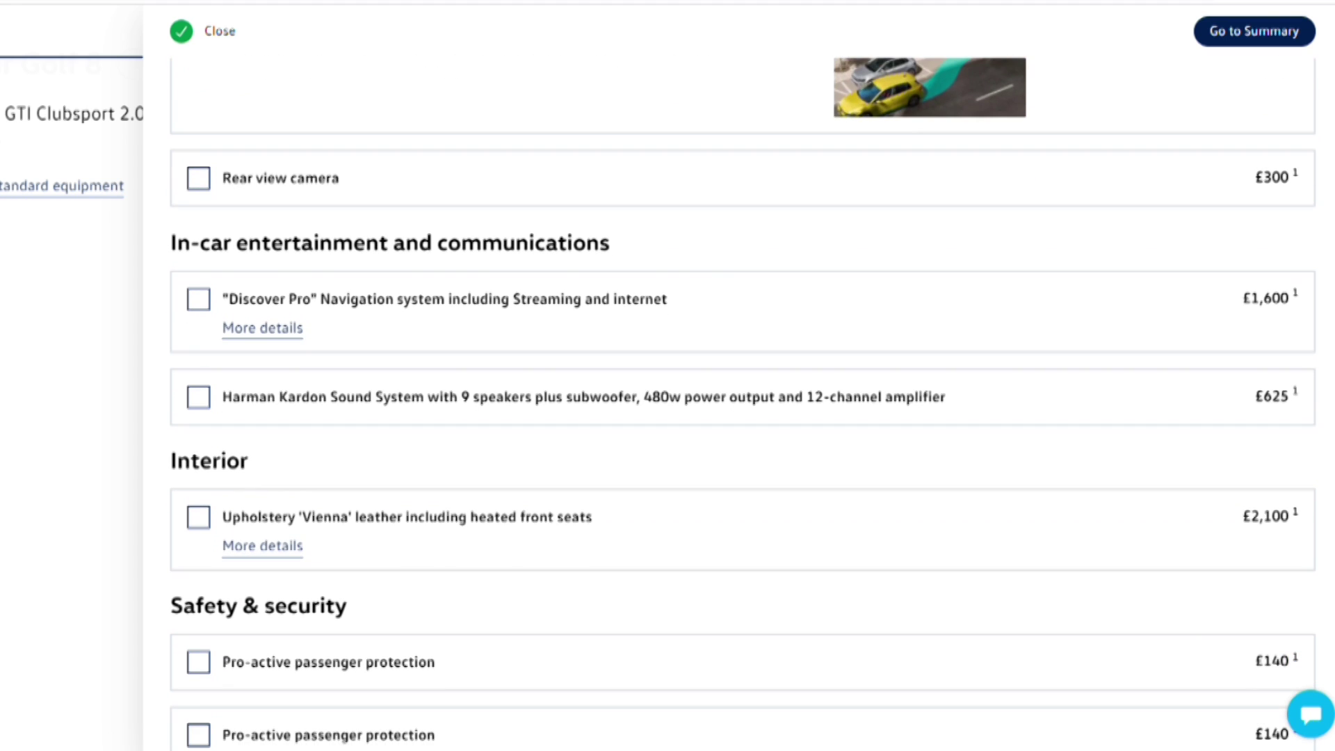
scroll(742, 404, "down", 1)
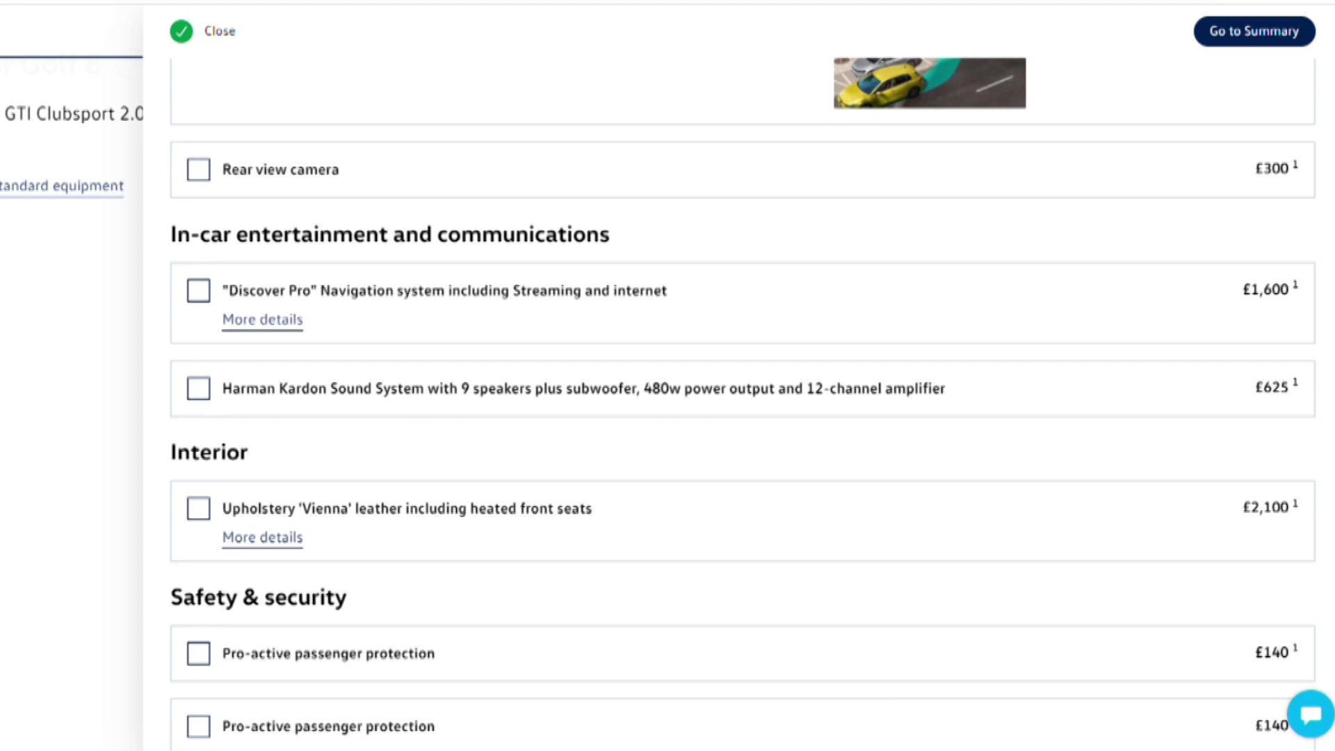
scroll(743, 403, "down", 2)
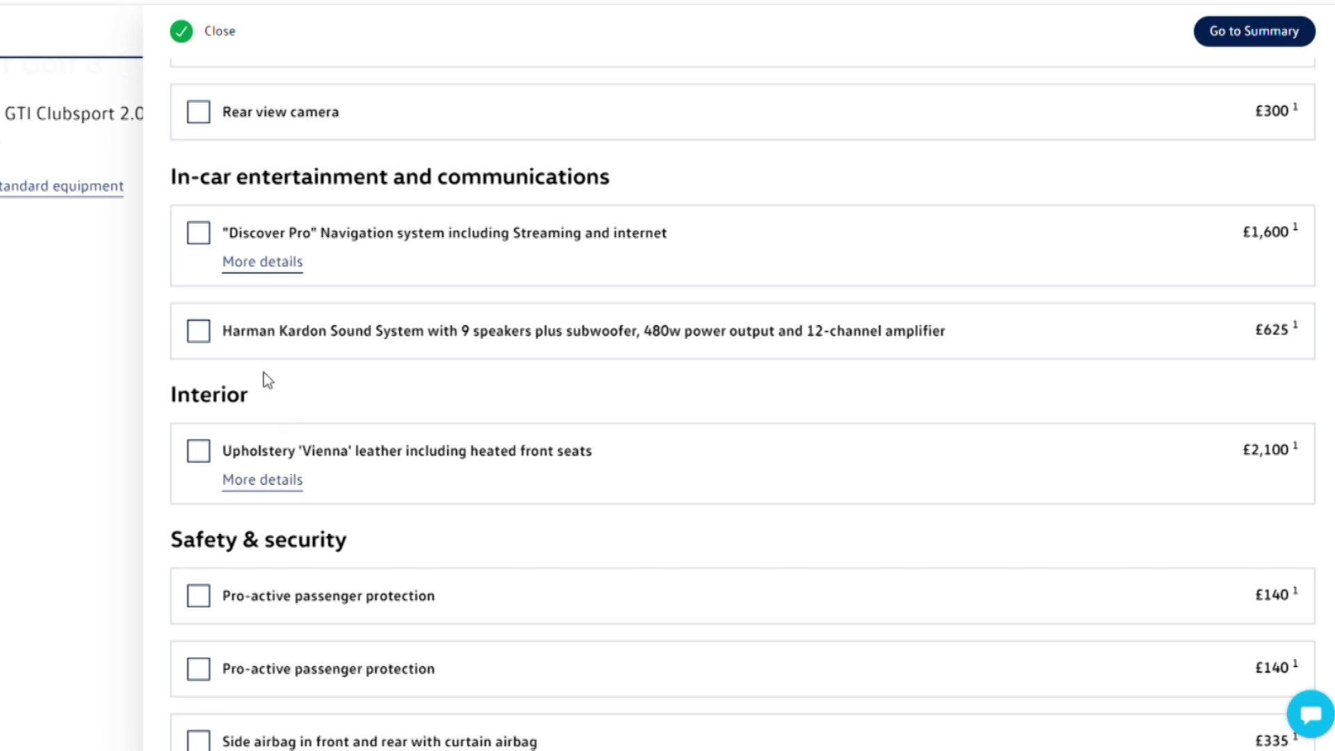
left_click(199, 333)
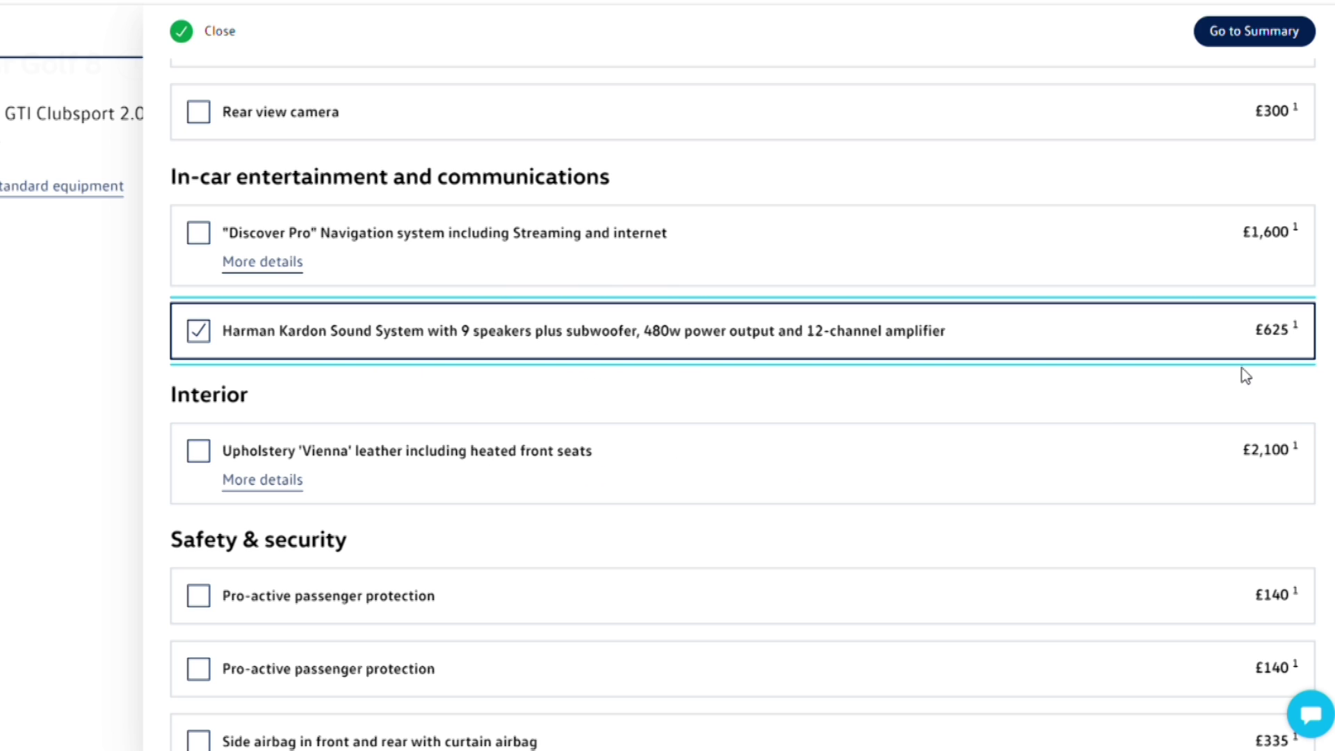
Look through the interior, safety and accessory options, then add the Luxury Carpet Mats (Front and Rear).
scroll(742, 403, "down", 2)
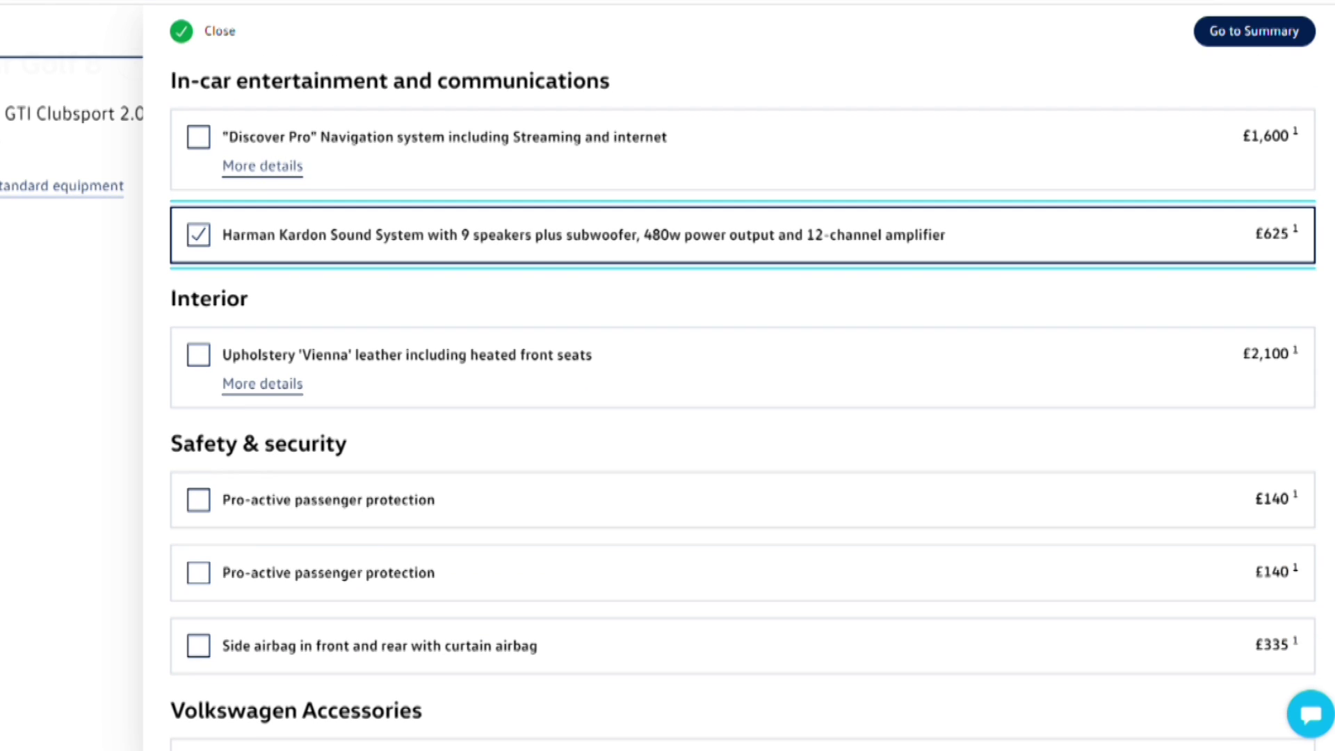
scroll(743, 404, "down", 1)
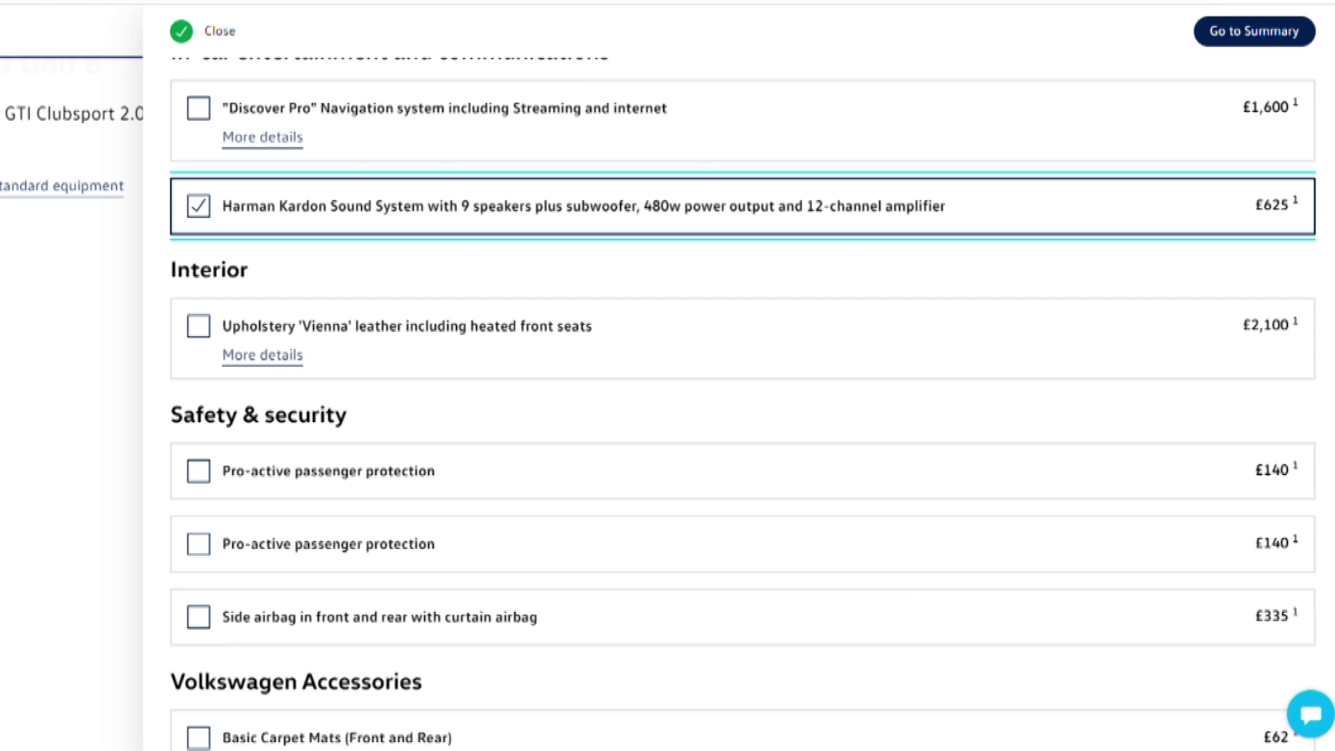
scroll(743, 403, "down", 1)
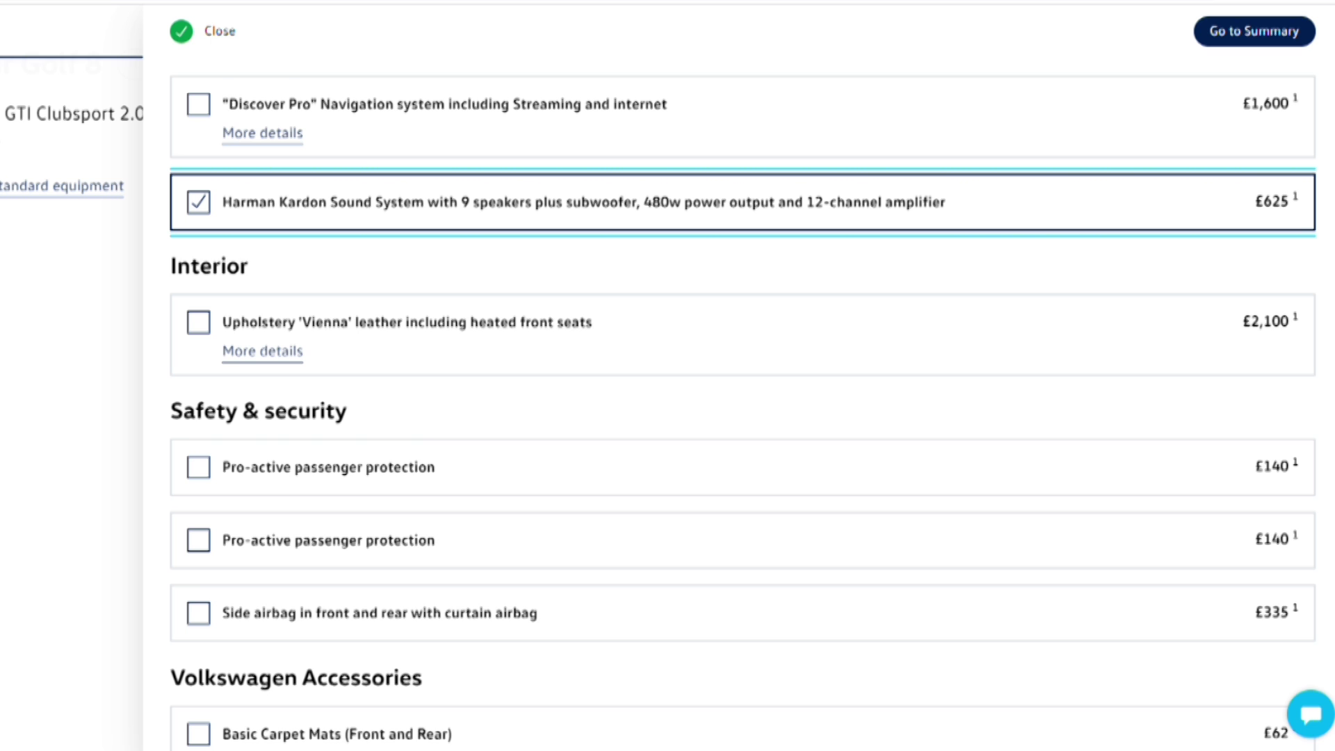
scroll(743, 403, "down", 1)
scroll(743, 403, "down", 6)
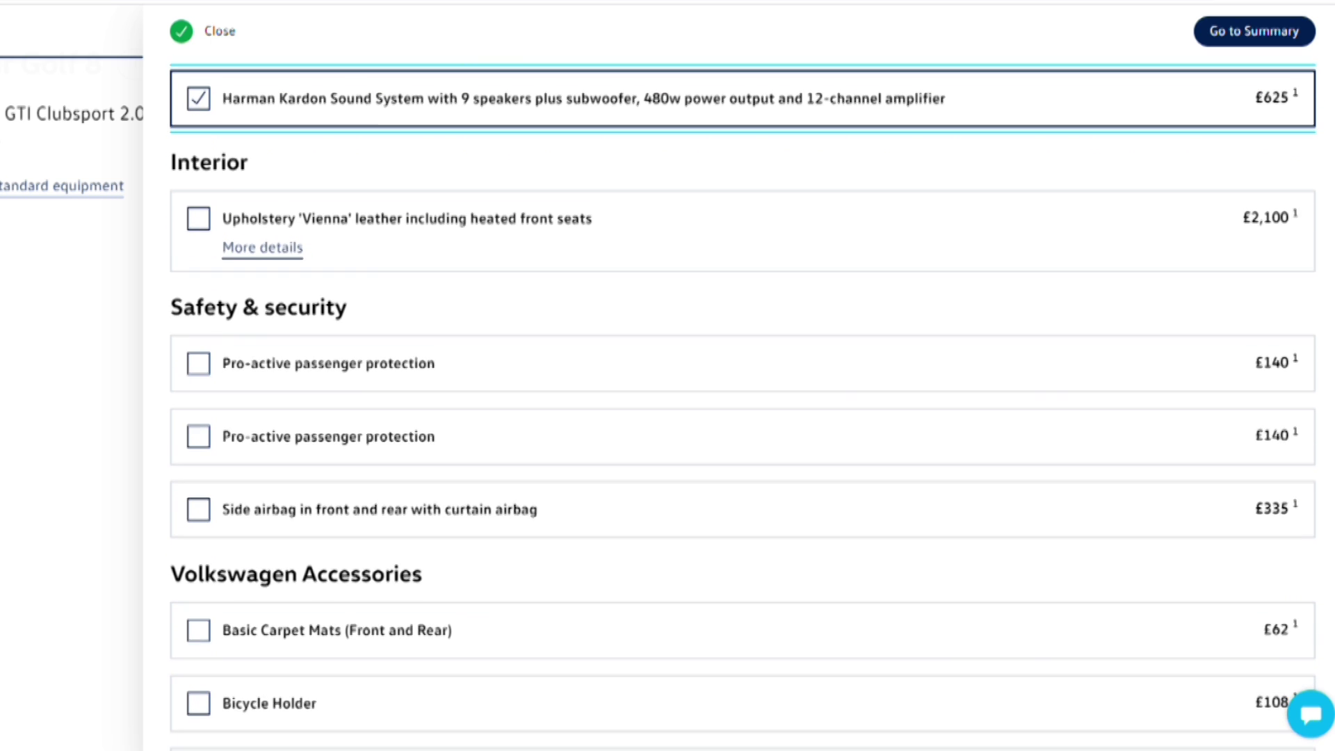
scroll(743, 403, "down", 3)
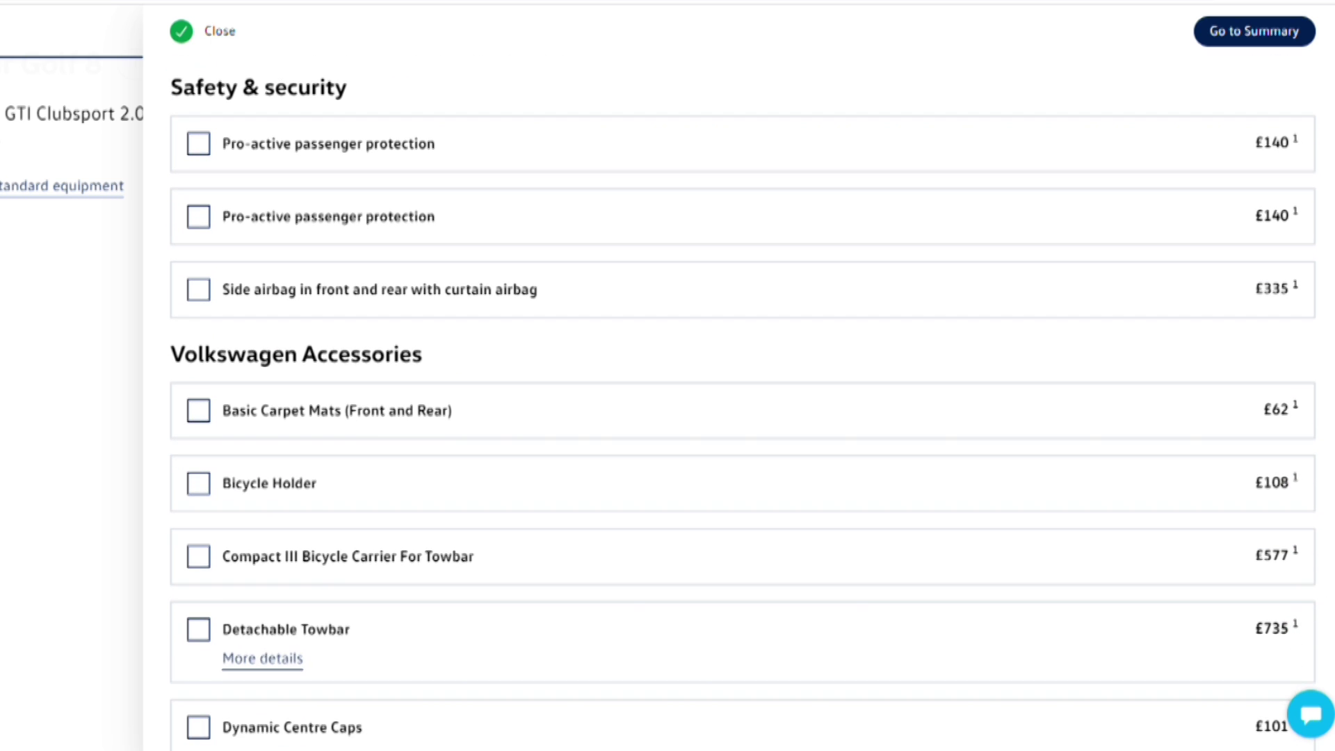
scroll(743, 403, "down", 10)
scroll(742, 403, "down", 7)
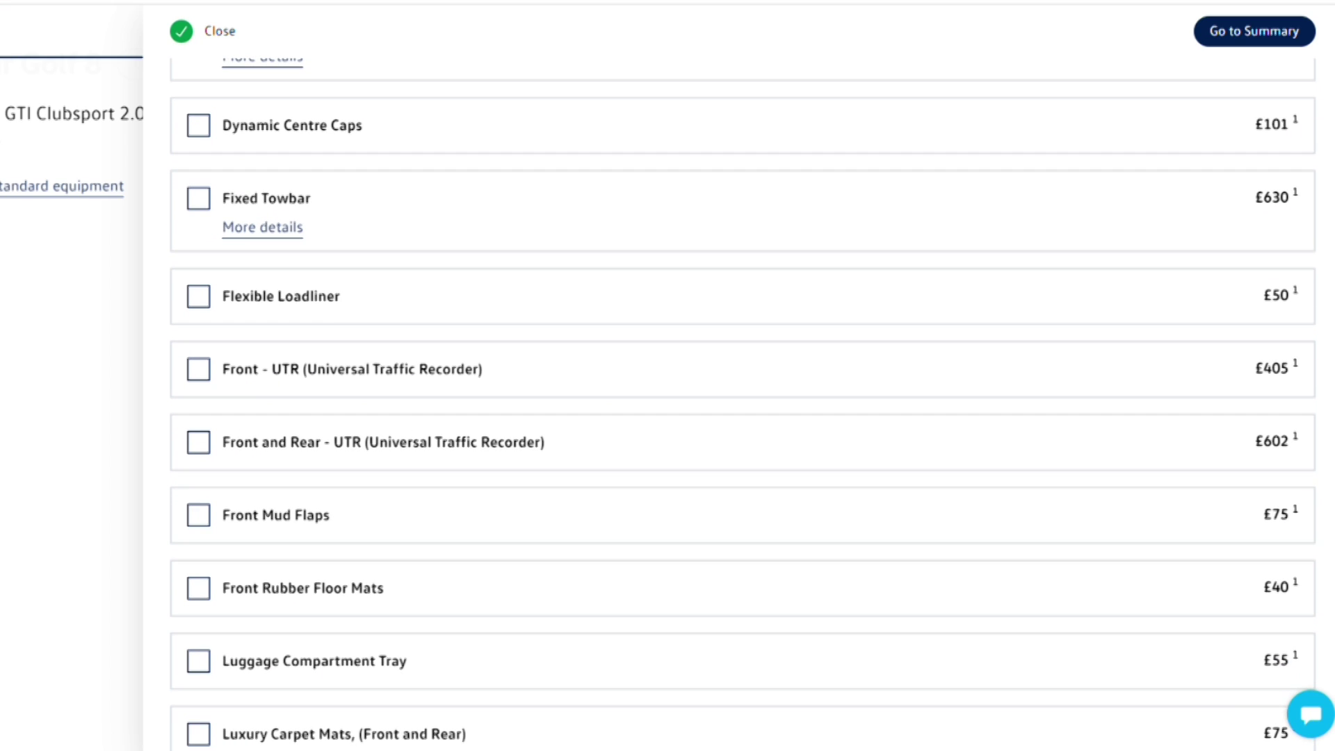
scroll(742, 403, "down", 10)
scroll(742, 403, "down", 3)
scroll(743, 403, "up", 3)
scroll(743, 404, "up", 1)
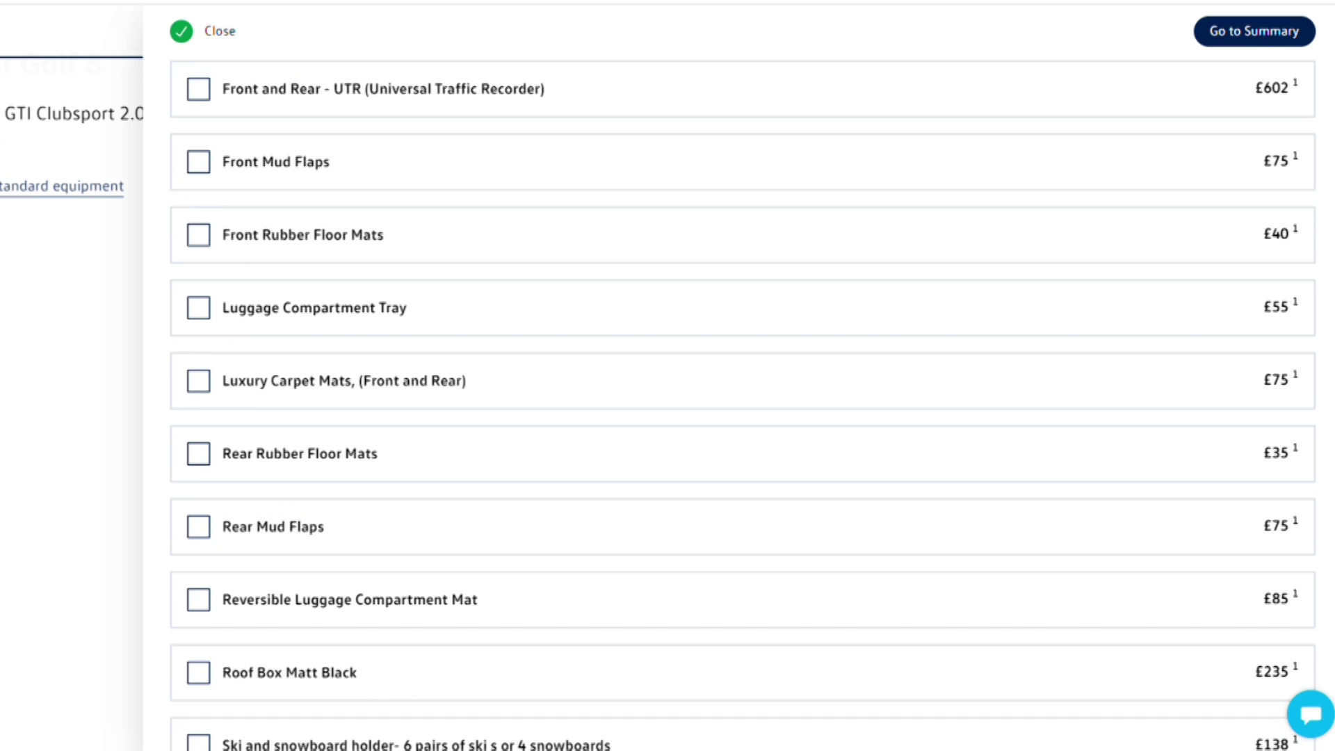
left_click(356, 380)
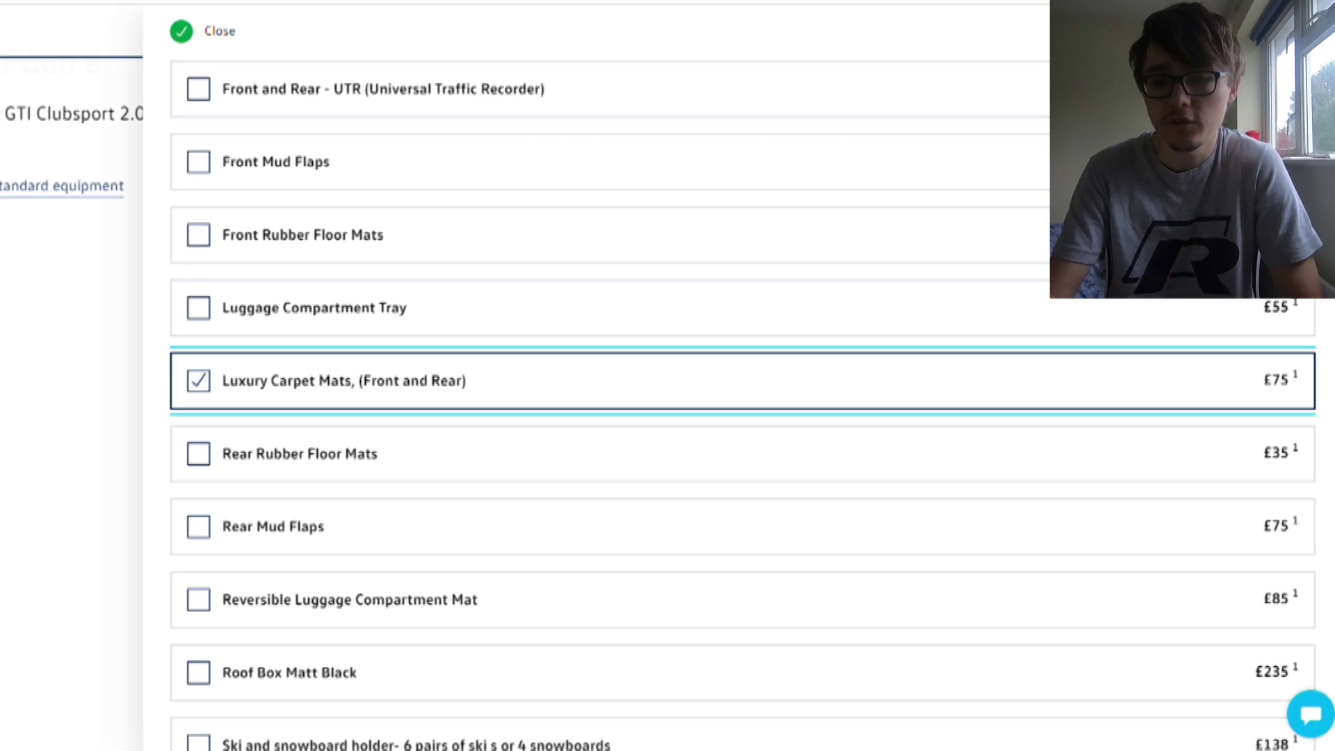
Recheck the selected options from the carpet mats back to the Winter pack, then close the options list and return to the summary.
scroll(742, 445, "up", 10)
scroll(1253, 355, "up", 15)
scroll(1253, 355, "down", 10)
scroll(1252, 355, "up", 6)
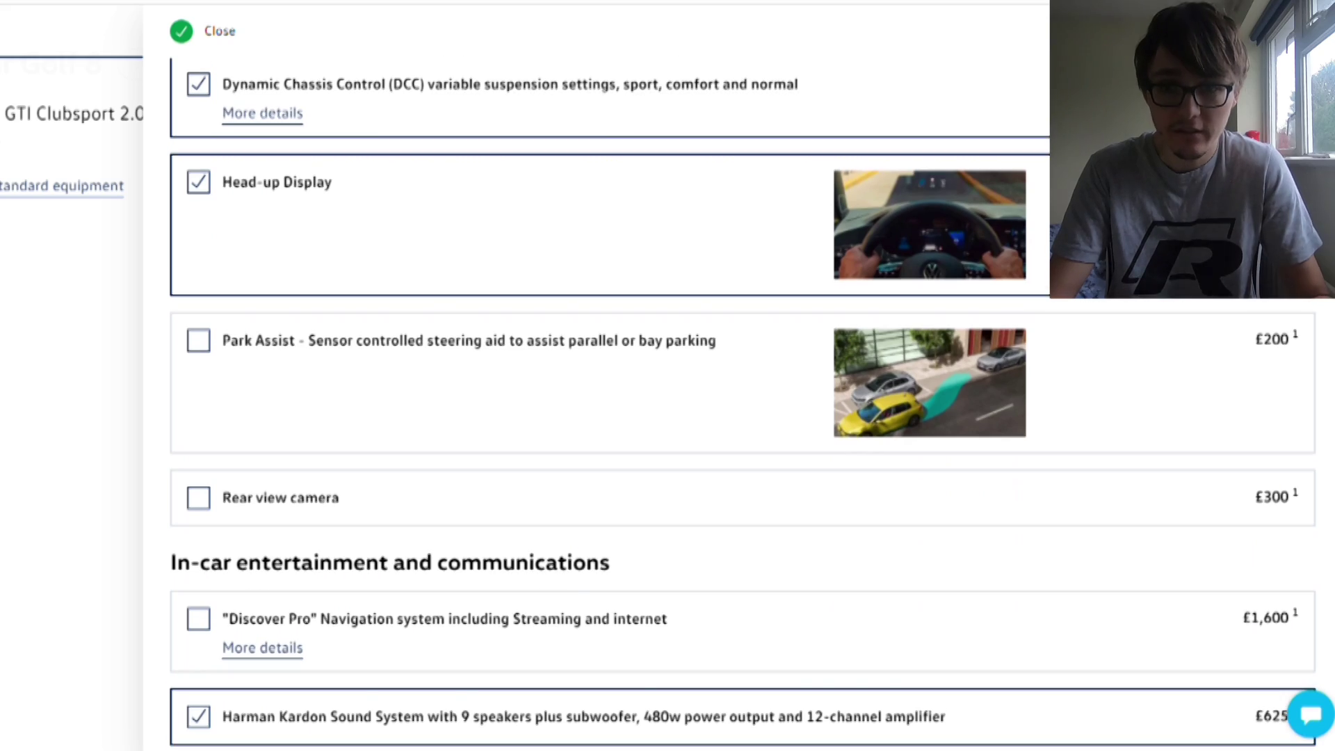
scroll(742, 417, "up", 6)
scroll(742, 418, "down", 5)
scroll(742, 417, "up", 5)
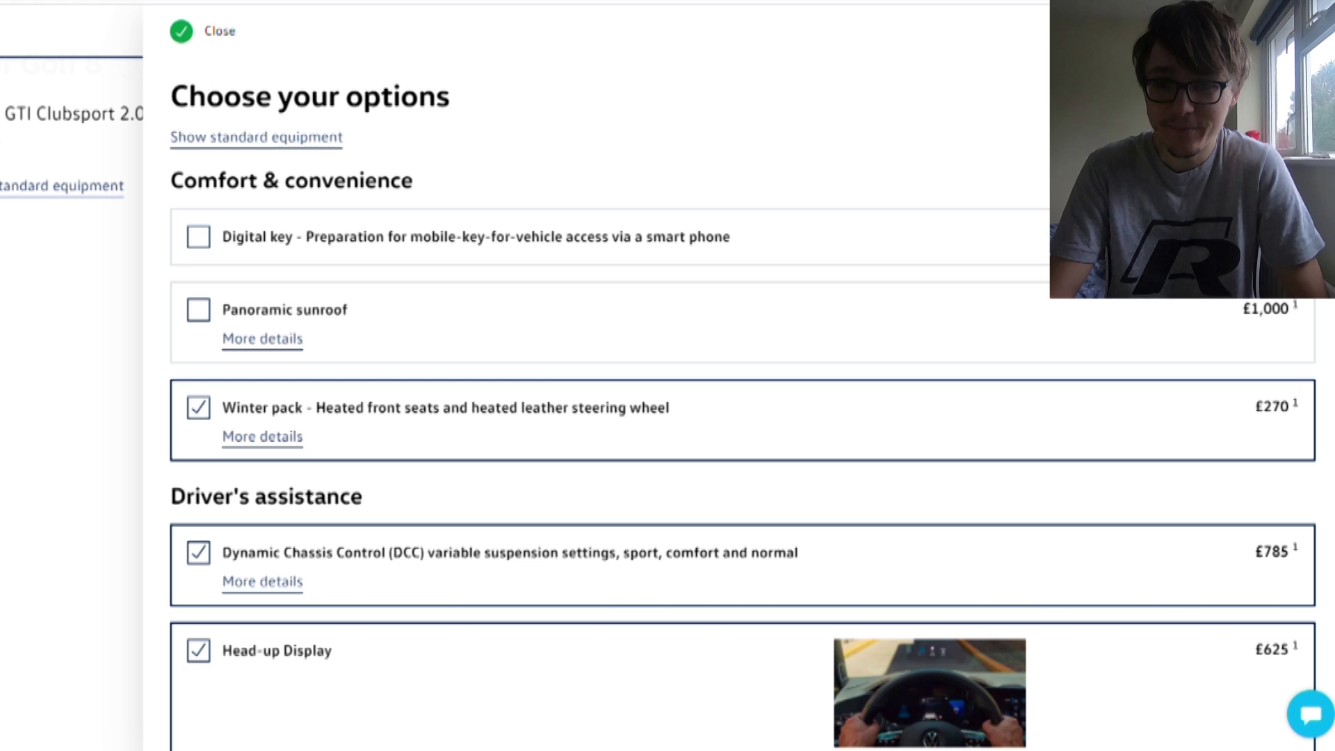
left_click(219, 31)
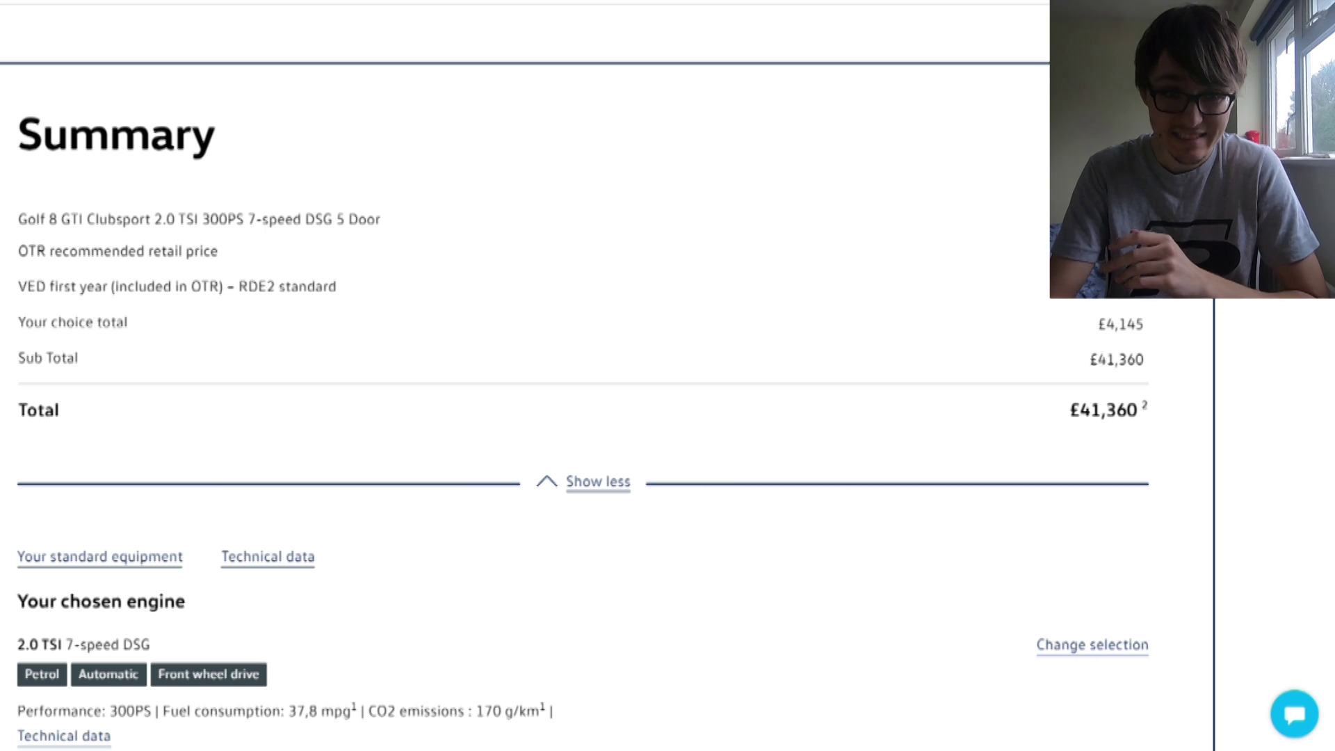
Review the summary's price breakdown and the chosen engine, wheels, exterior colour, interior and options.
scroll(582, 422, "down", 2)
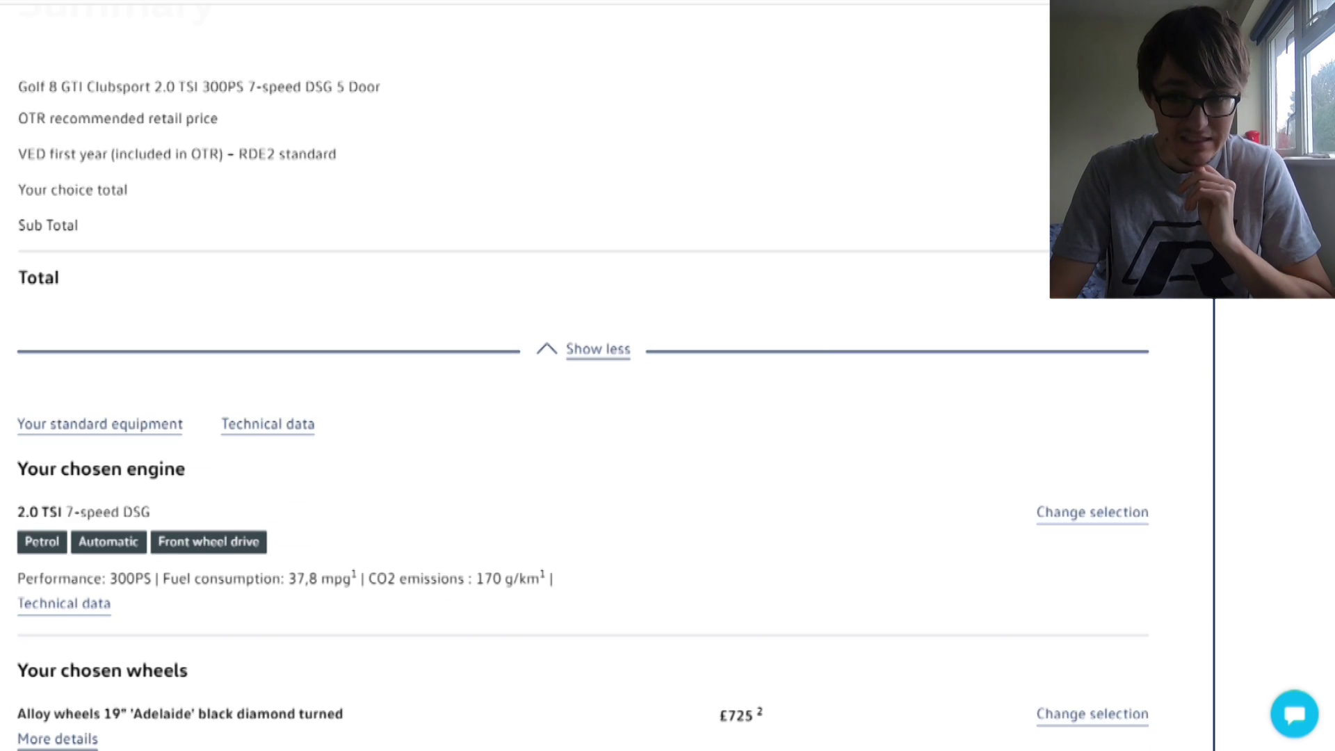
scroll(583, 718, "down", 4)
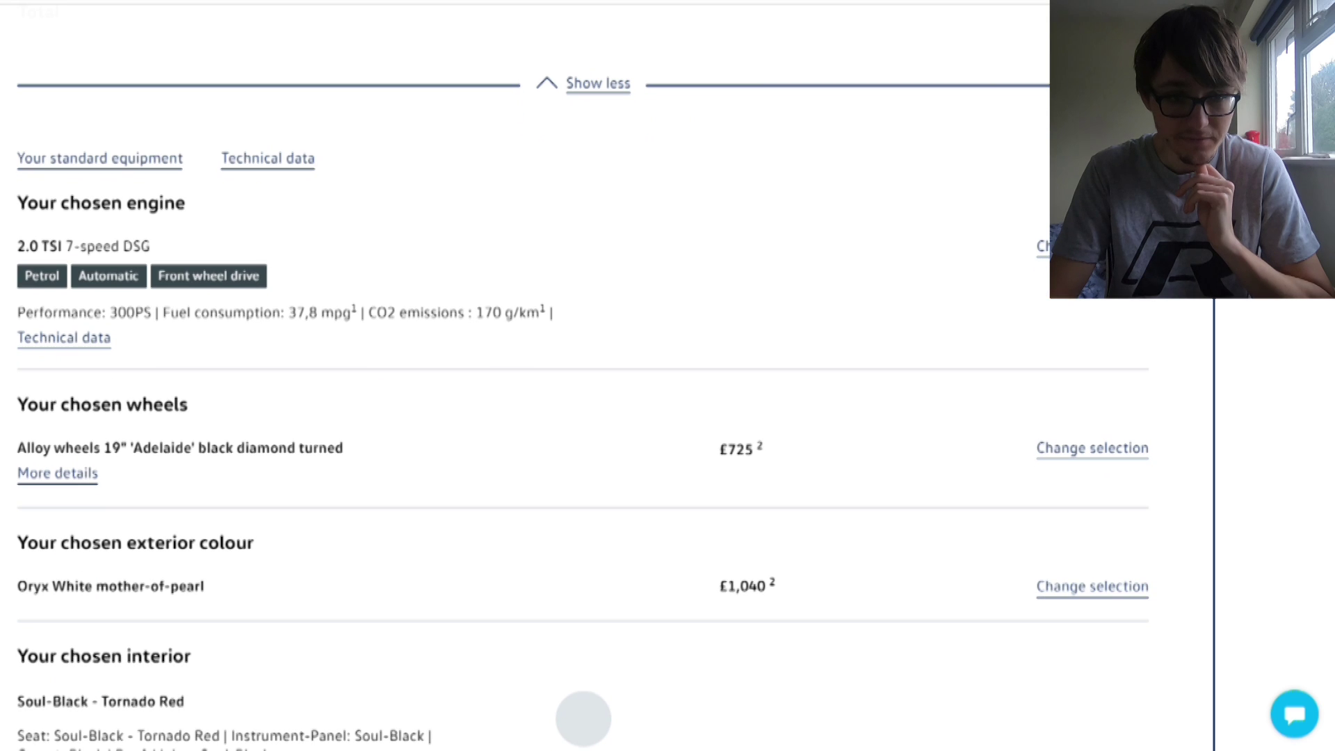
scroll(583, 718, "down", 10)
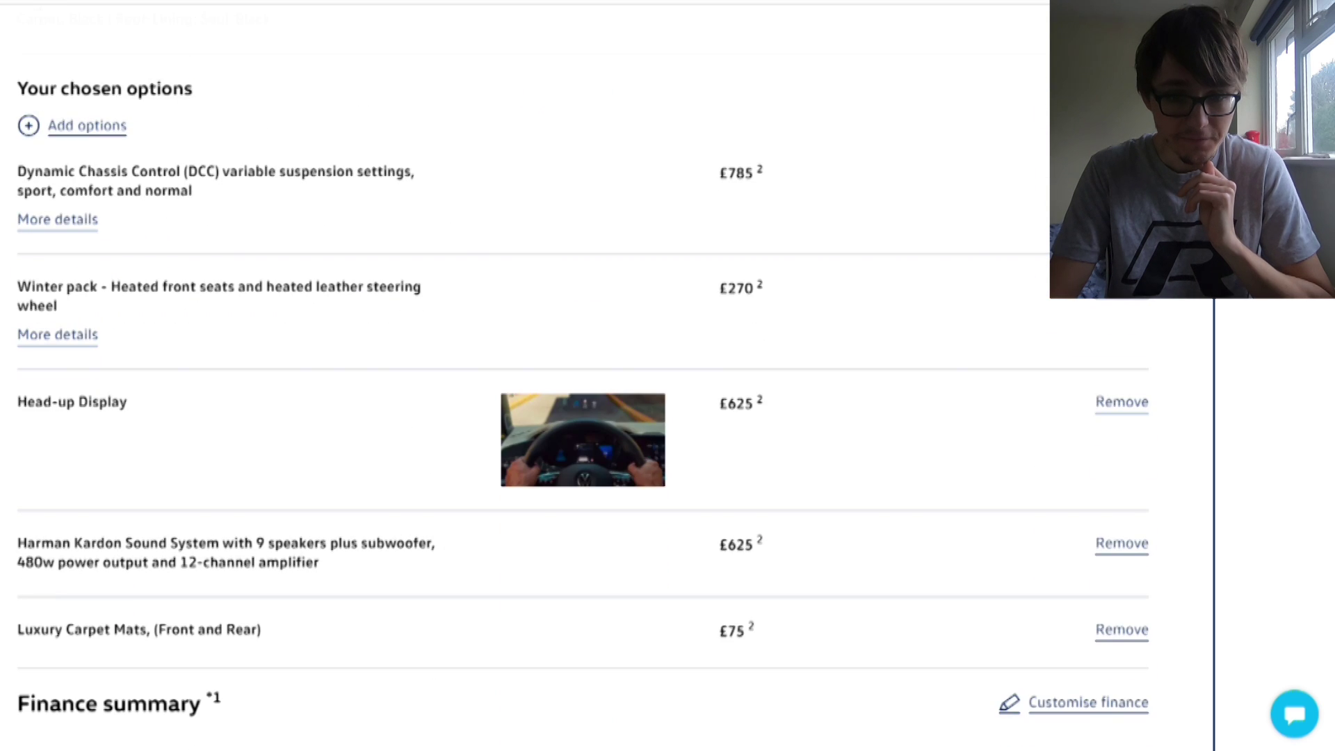
scroll(583, 401, "down", 3)
scroll(583, 401, "up", 3)
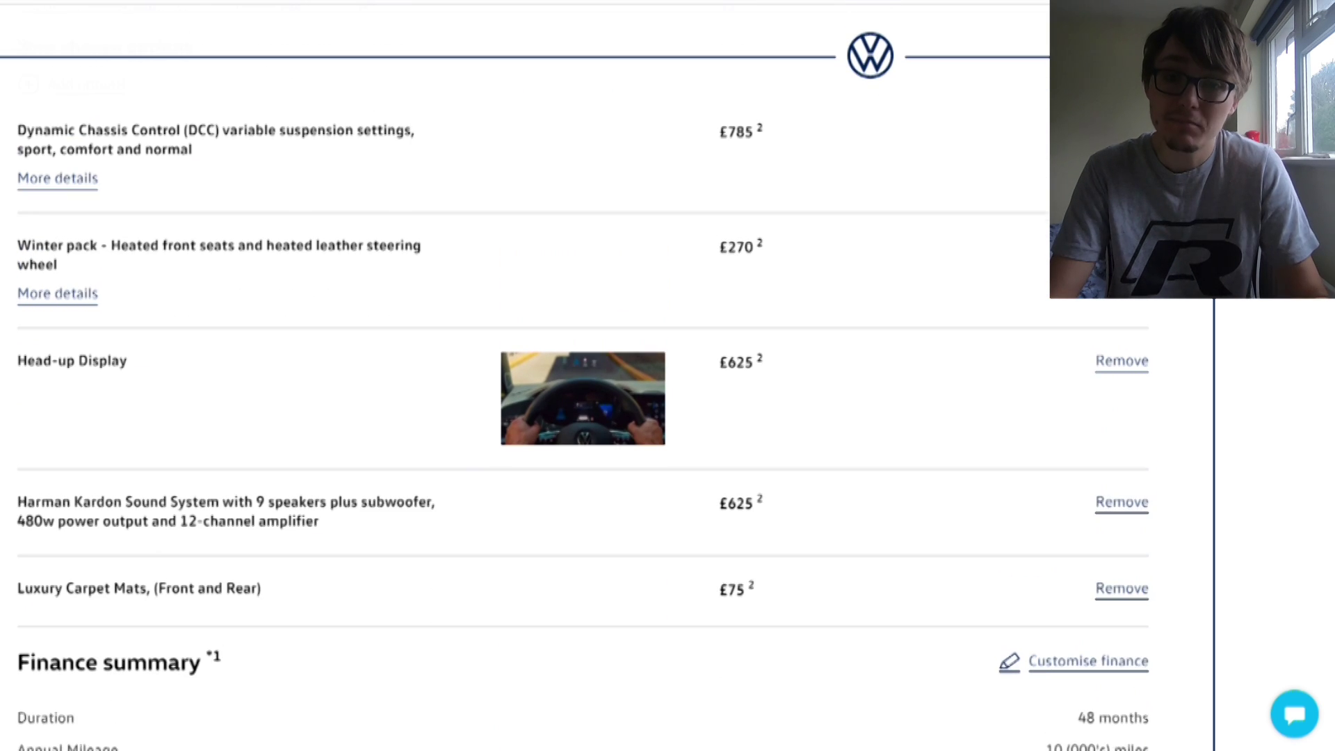
scroll(581, 272, "up", 8)
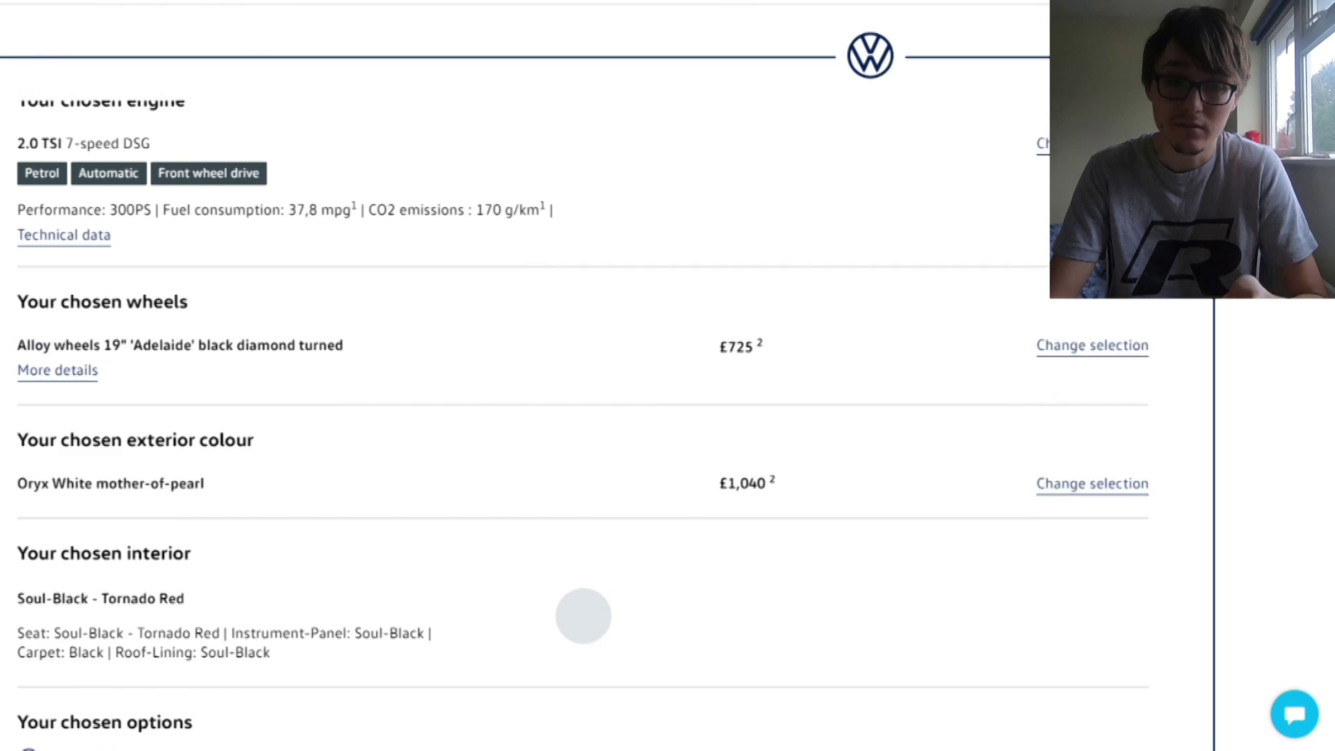
Examine the finance summary and its important information, then recheck the chosen engine, wheels, exterior colour and interior.
scroll(581, 587, "down", 12)
scroll(583, 403, "down", 2)
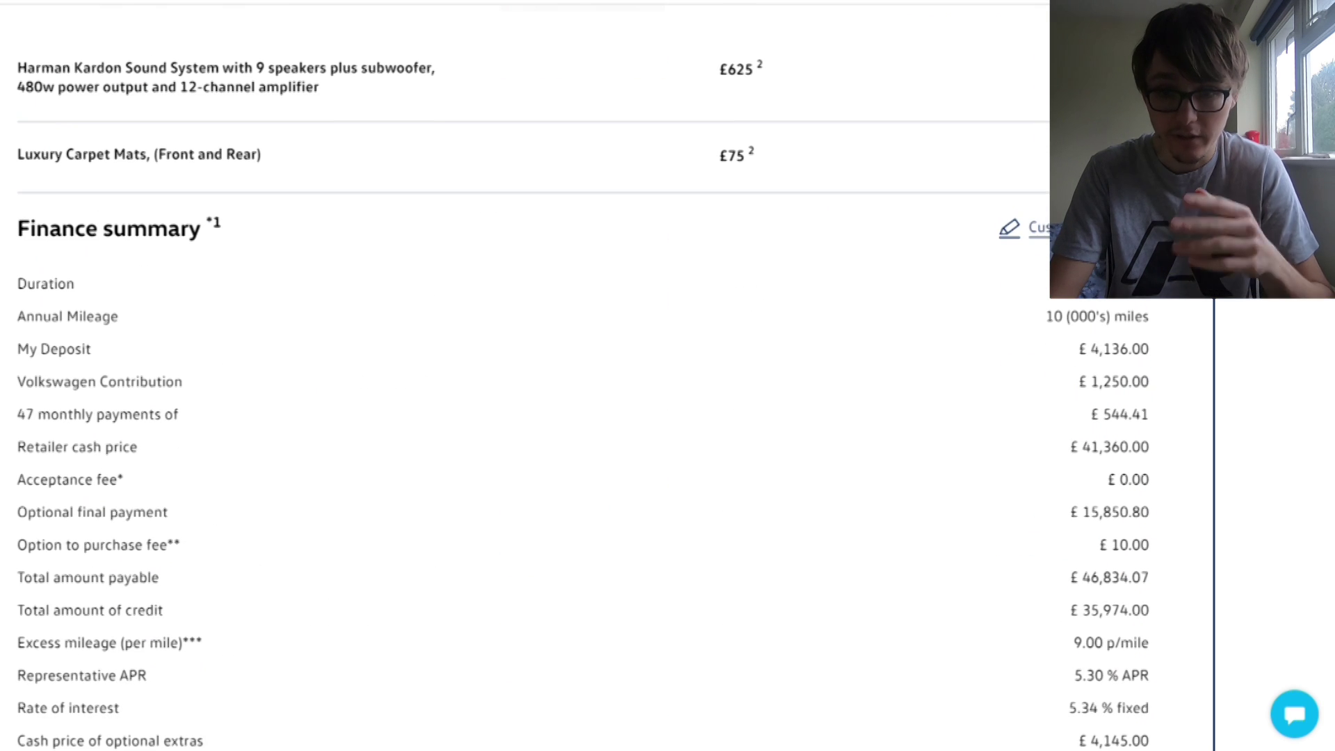
scroll(583, 403, "down", 1)
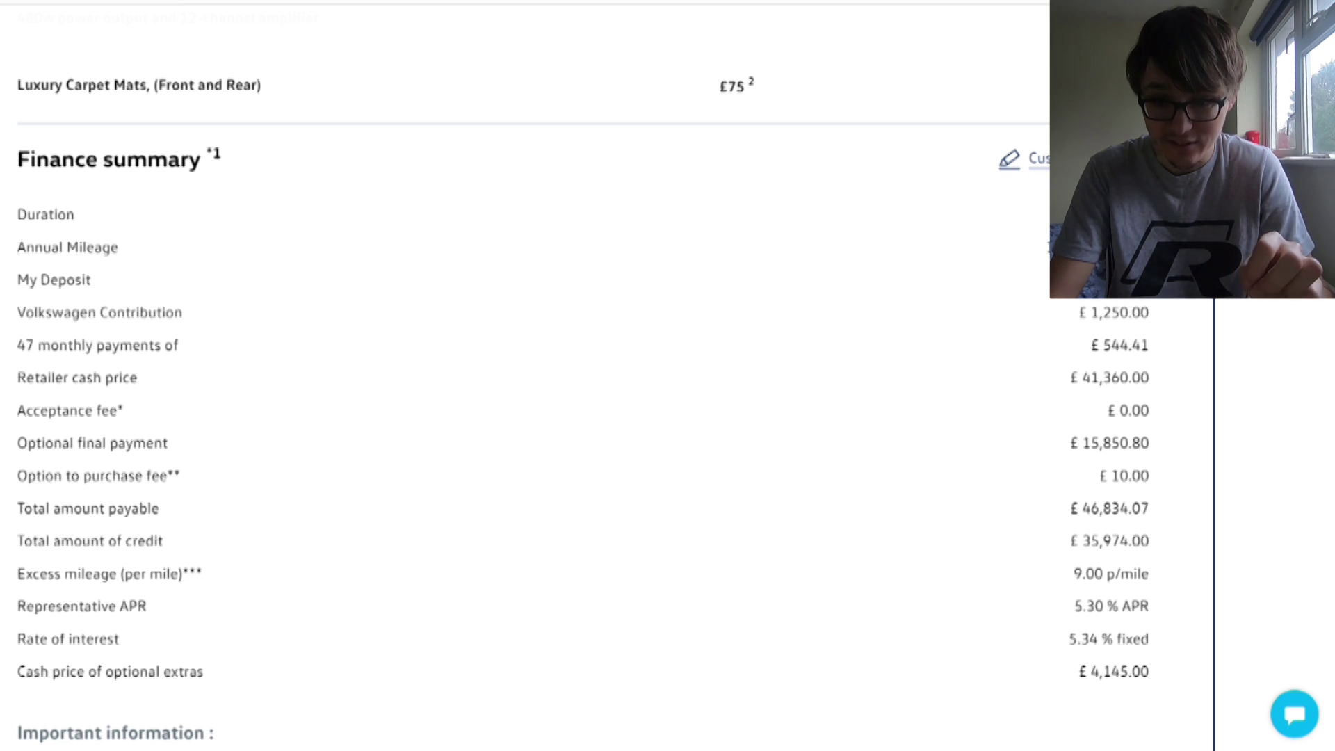
scroll(582, 401, "down", 2)
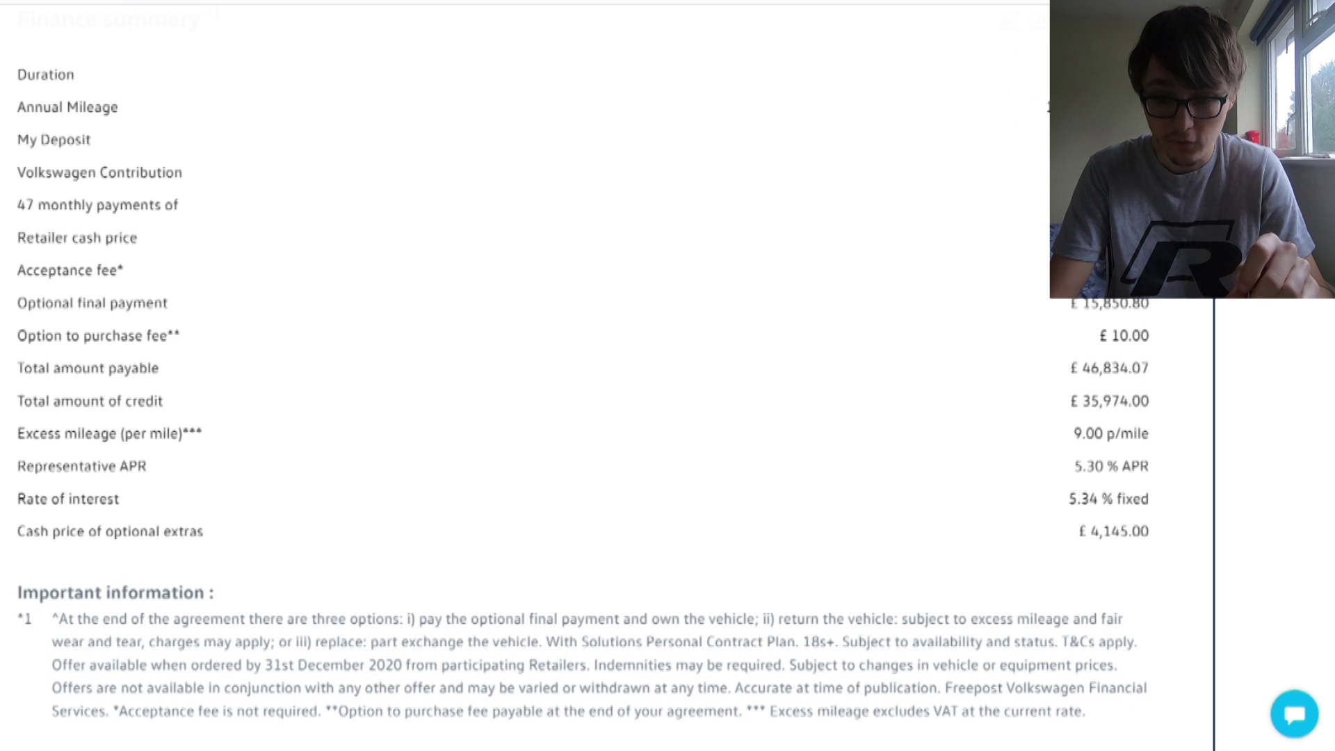
scroll(609, 375, "down", 4)
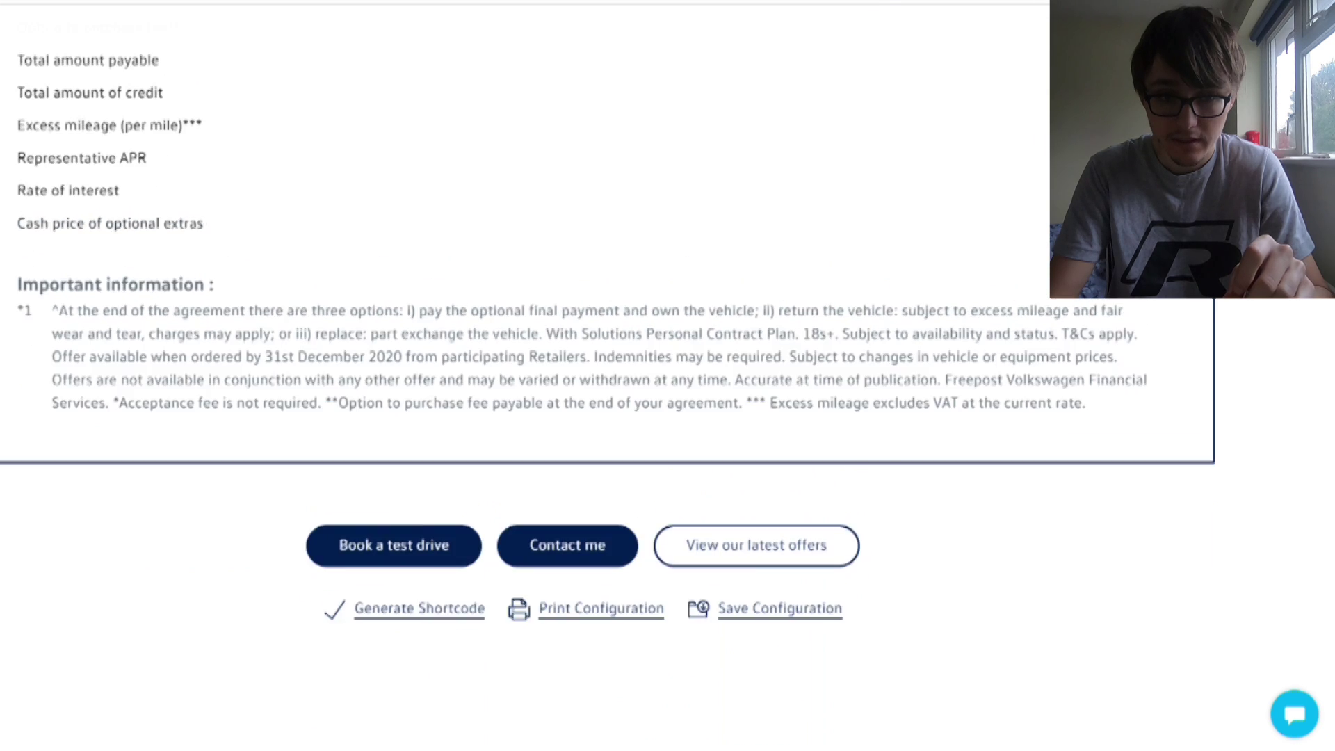
scroll(584, 167, "up", 15)
scroll(582, 430, "up", 3)
scroll(582, 430, "down", 2)
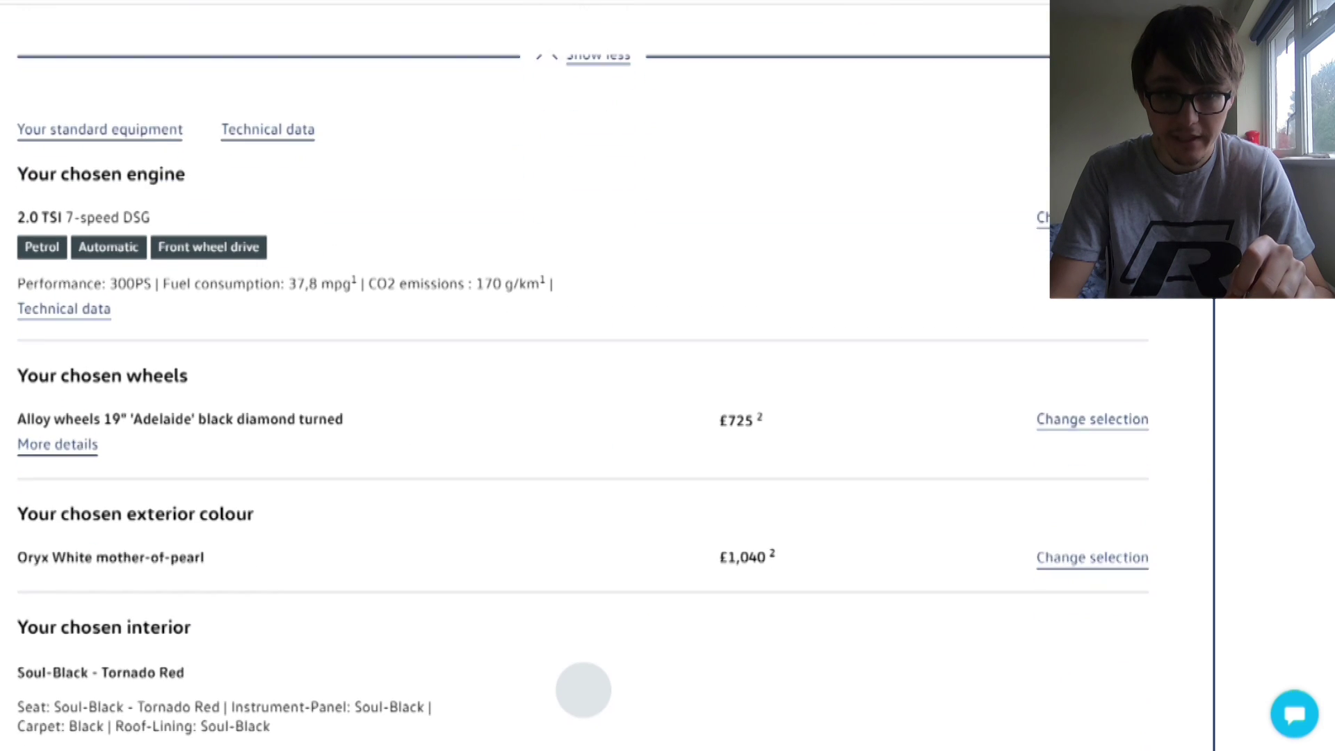
scroll(583, 698, "down", 2)
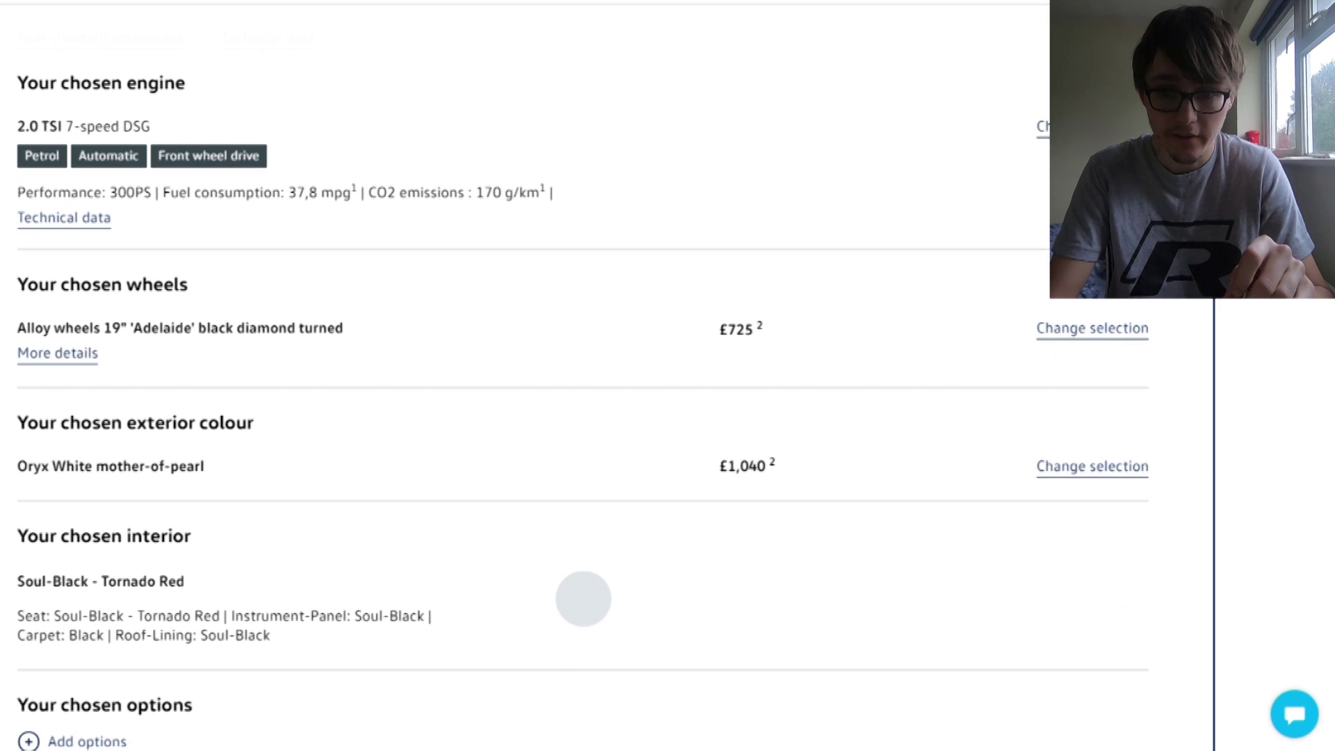